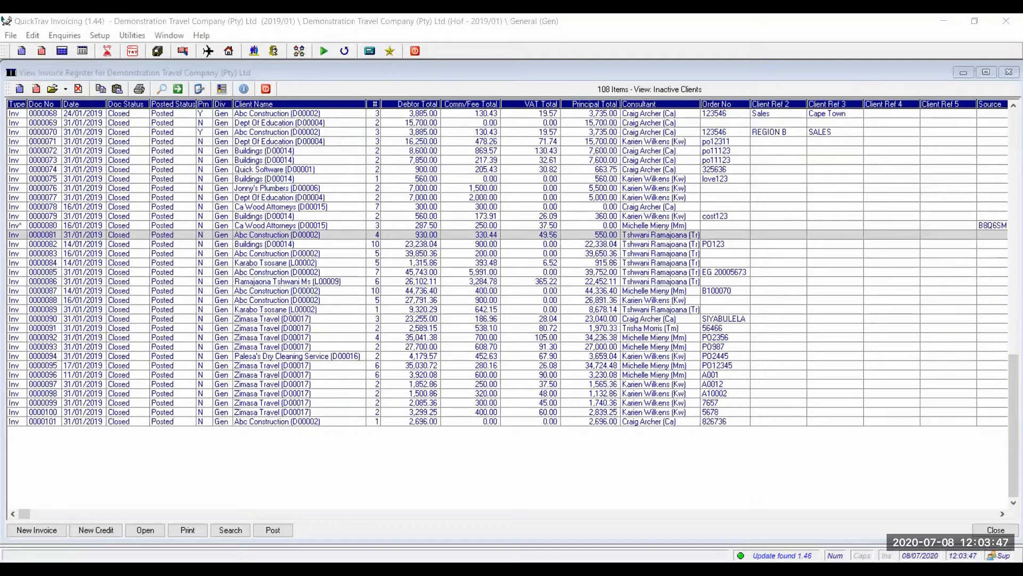
# Review invoice 0000081 for Abc Construction, then close the invoice register and open Setup > Company Tables.
pyautogui.hotkey('alt', 'Tab')
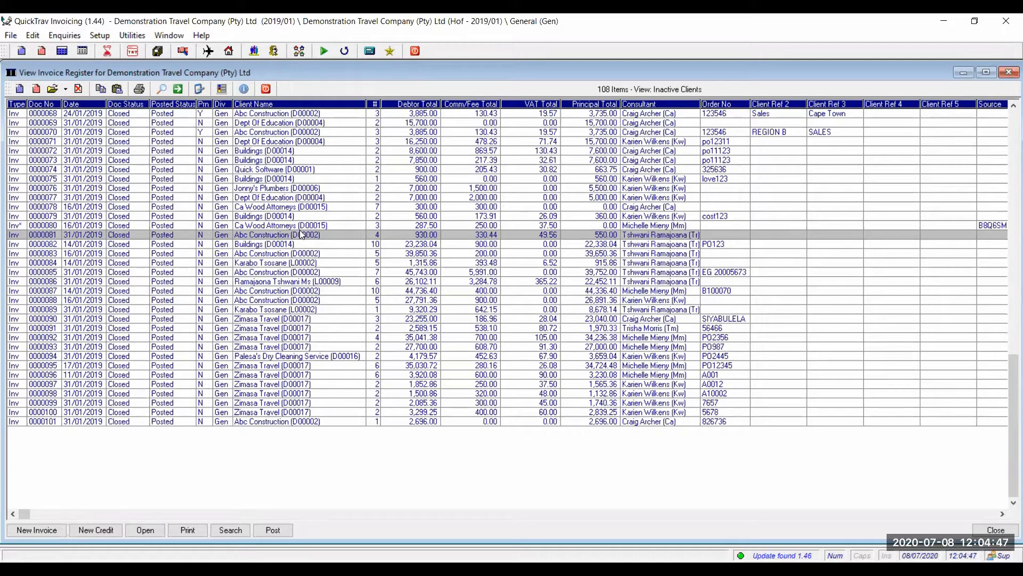
pyautogui.doubleClick(643, 233)
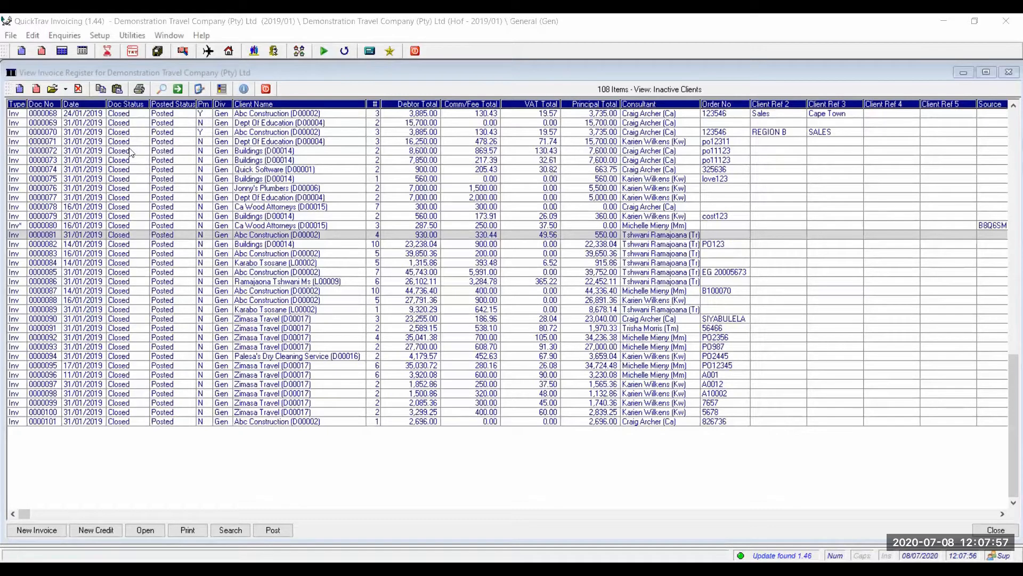
pyautogui.click(265, 89)
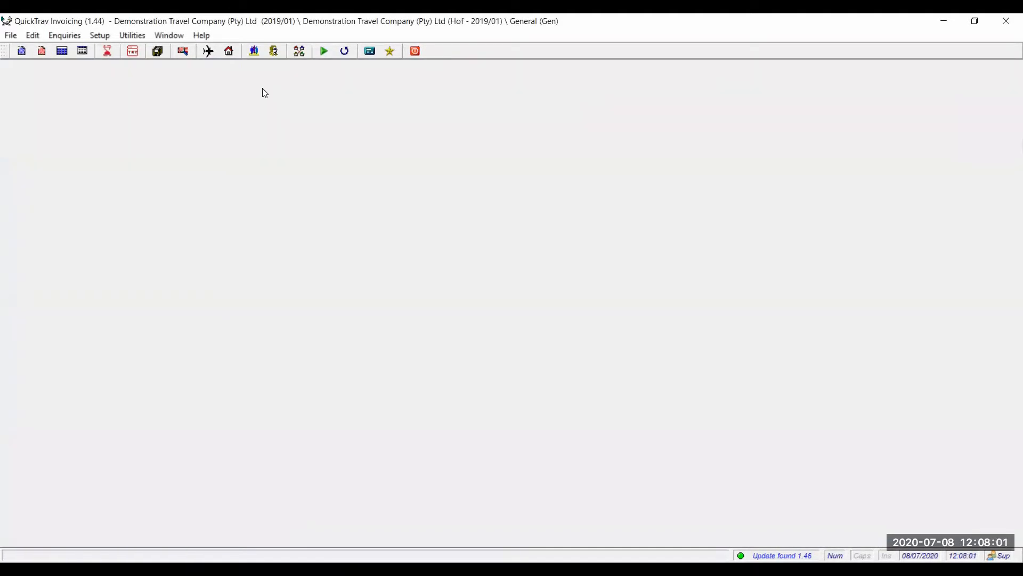
pyautogui.click(105, 36)
pyautogui.moveTo(173, 147)
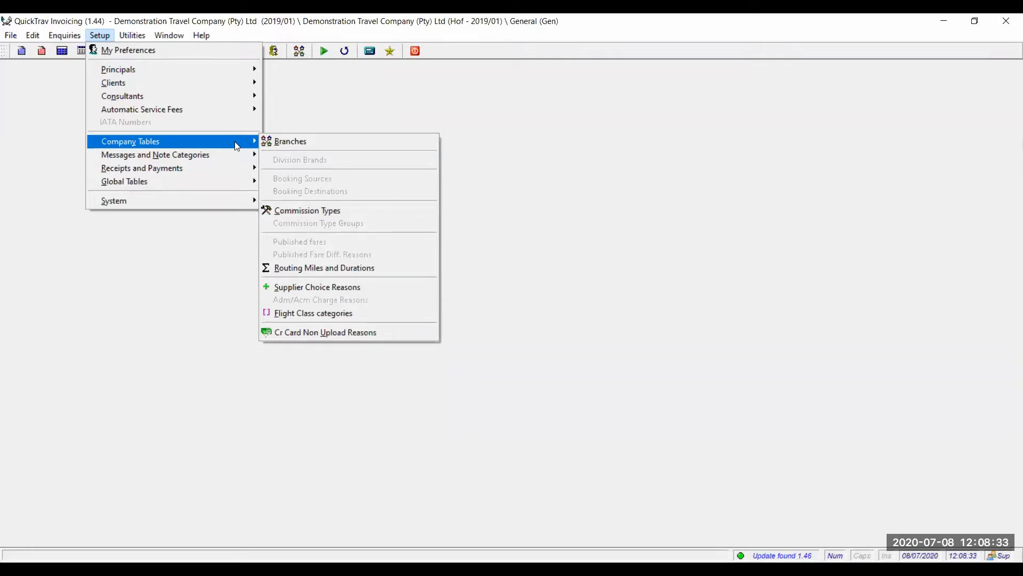
# Open the branch list and bring up Branch Settings for the Hof branch.
pyautogui.click(289, 142)
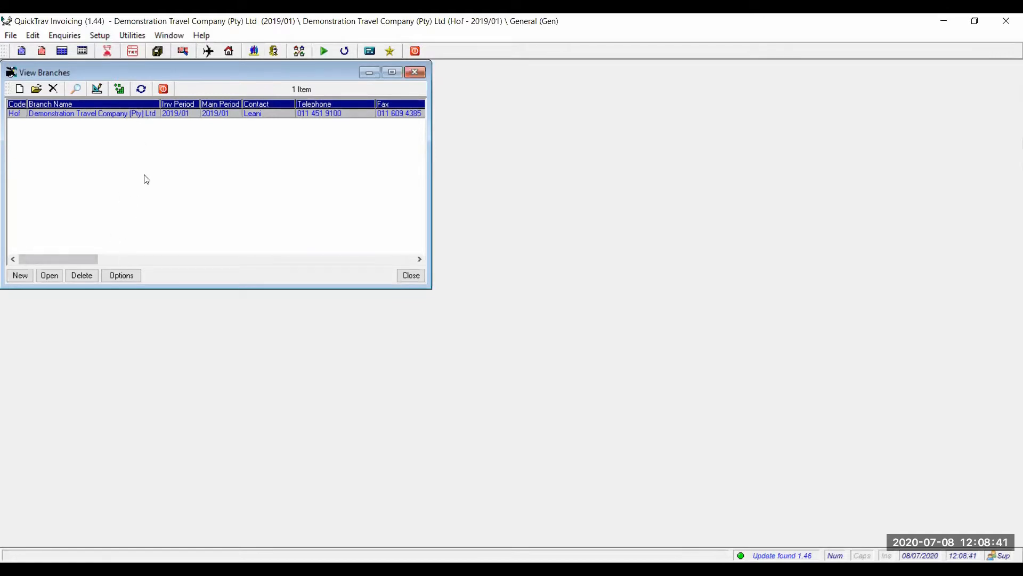
pyautogui.click(118, 276)
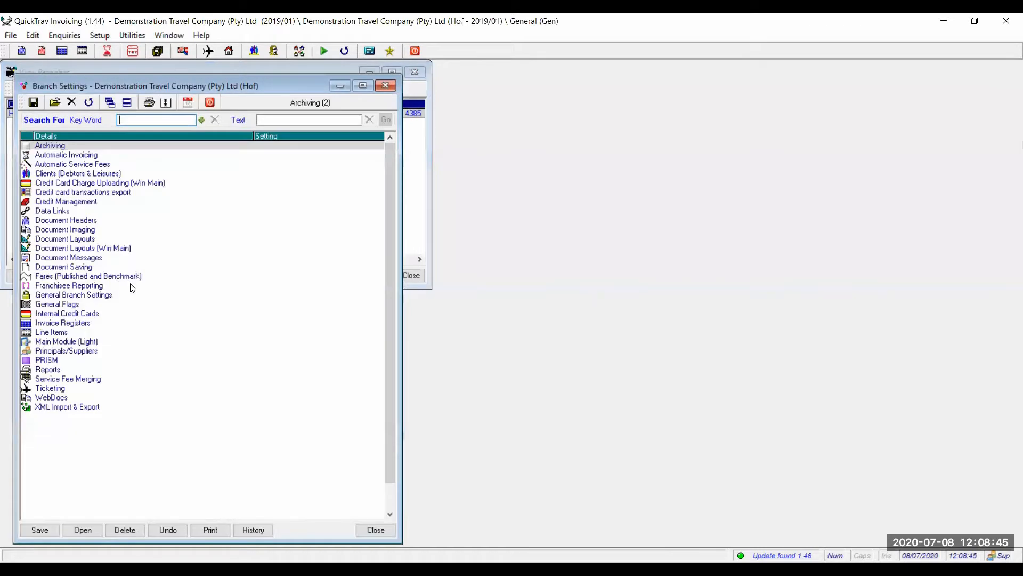
# Enable Use Client Passenger Lists under Clients (Debtors & Leisures) and save the Hof branch settings.
pyautogui.doubleClick(70, 177)
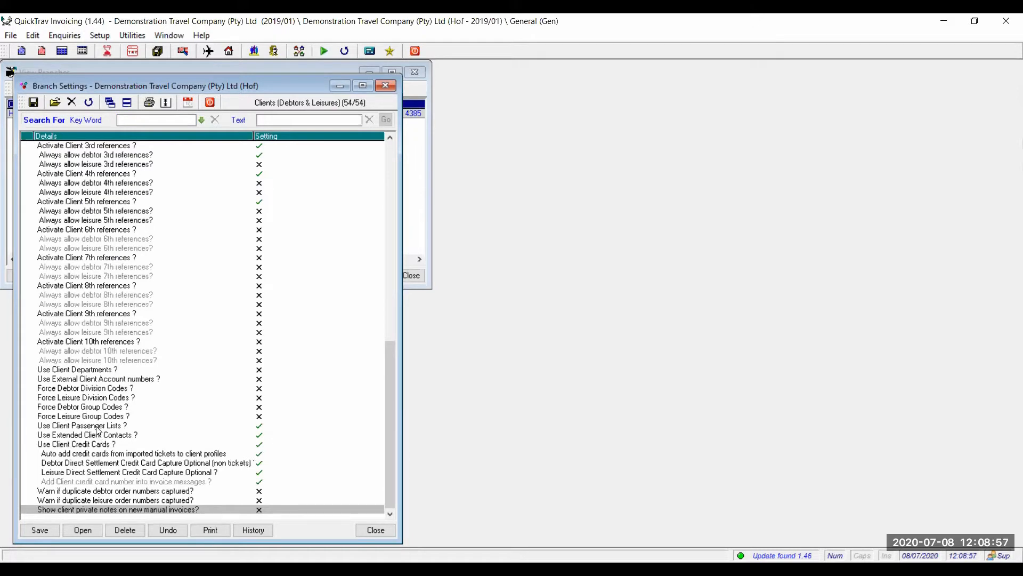
pyautogui.click(97, 425)
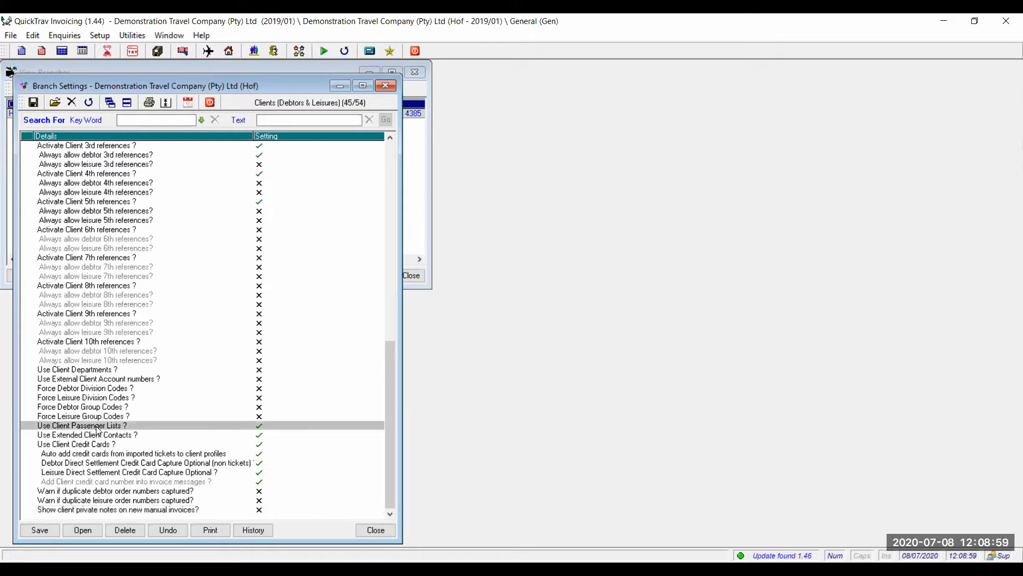
pyautogui.doubleClick(97, 426)
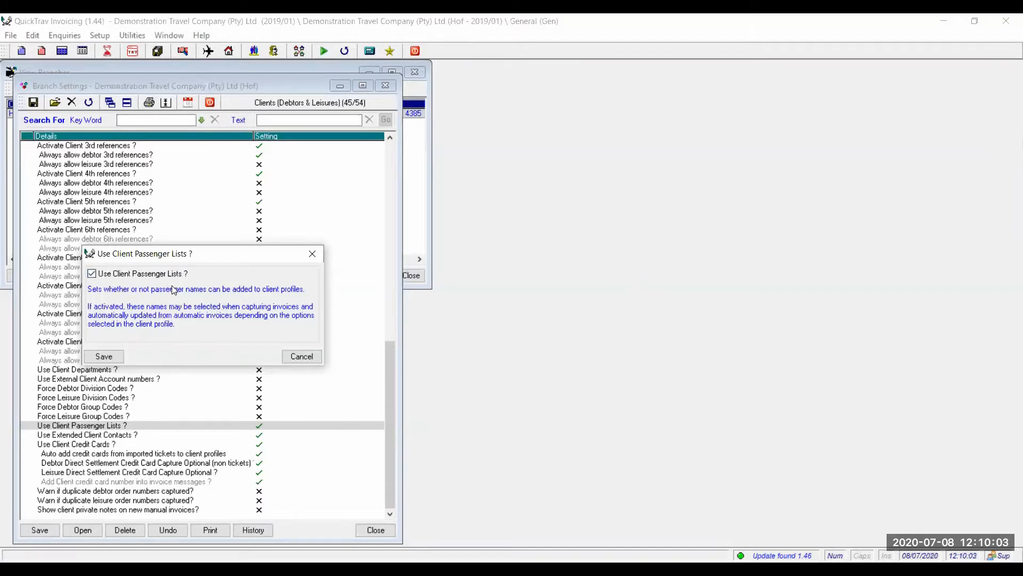
pyautogui.click(104, 357)
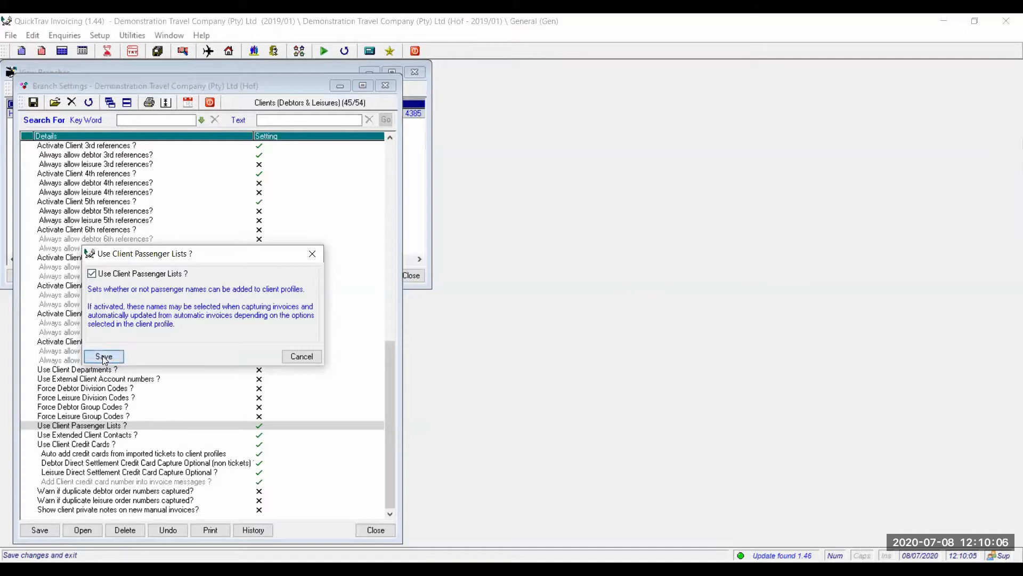
pyautogui.click(38, 530)
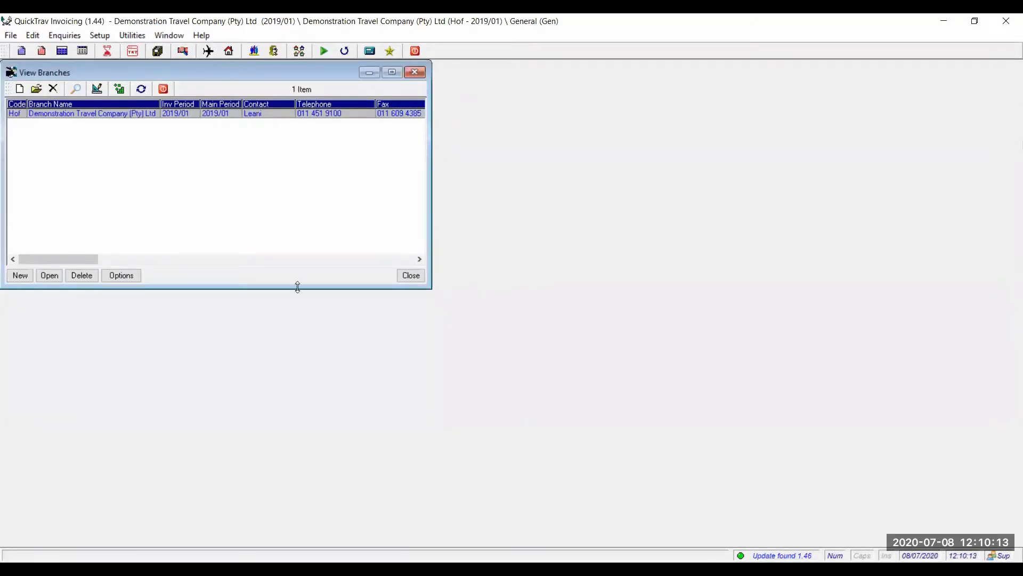
# Close View Branches, glance at the Setup menu, then open View Corporates and select Abc Construction.
pyautogui.click(414, 71)
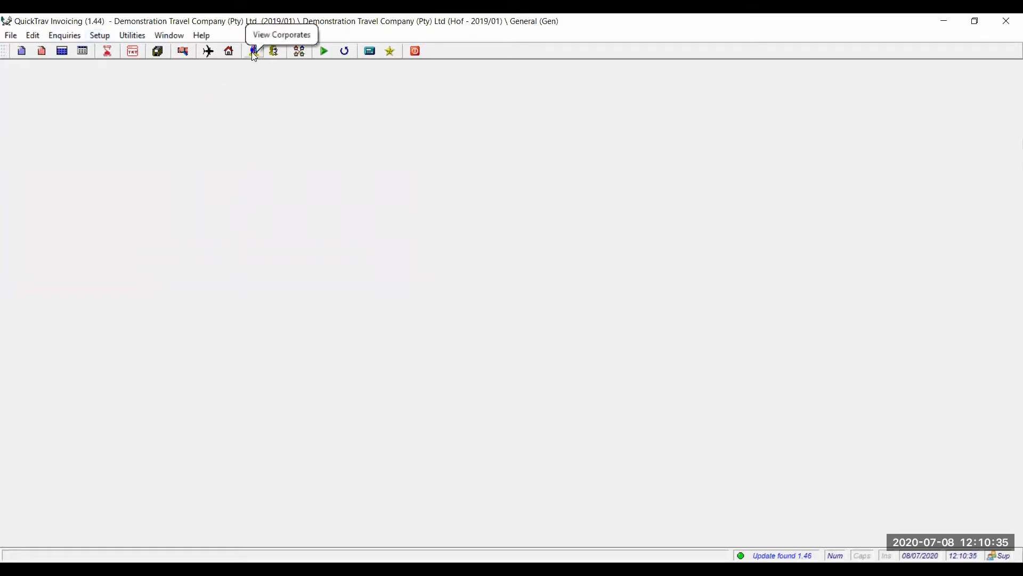
pyautogui.click(100, 35)
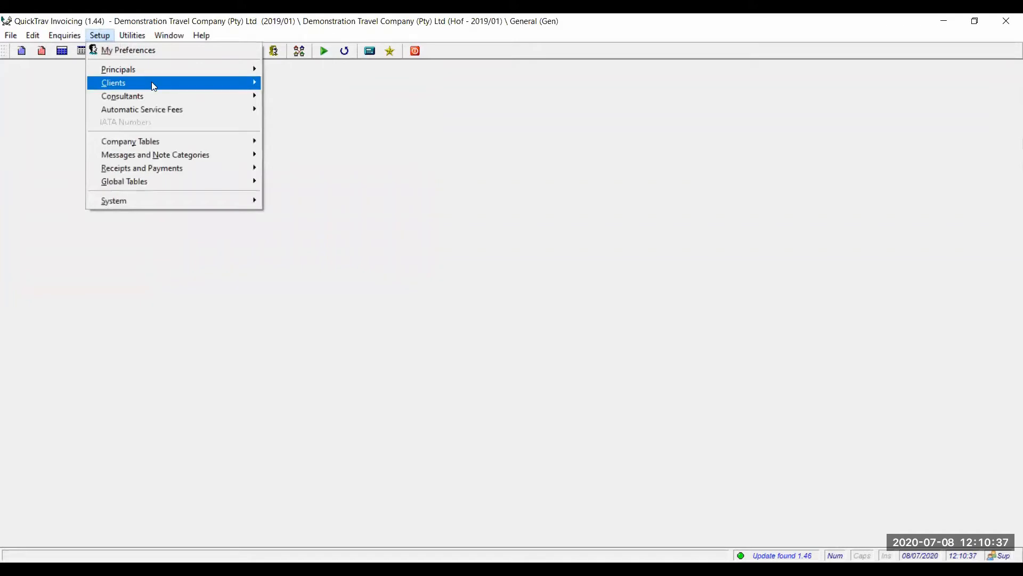
pyautogui.click(266, 146)
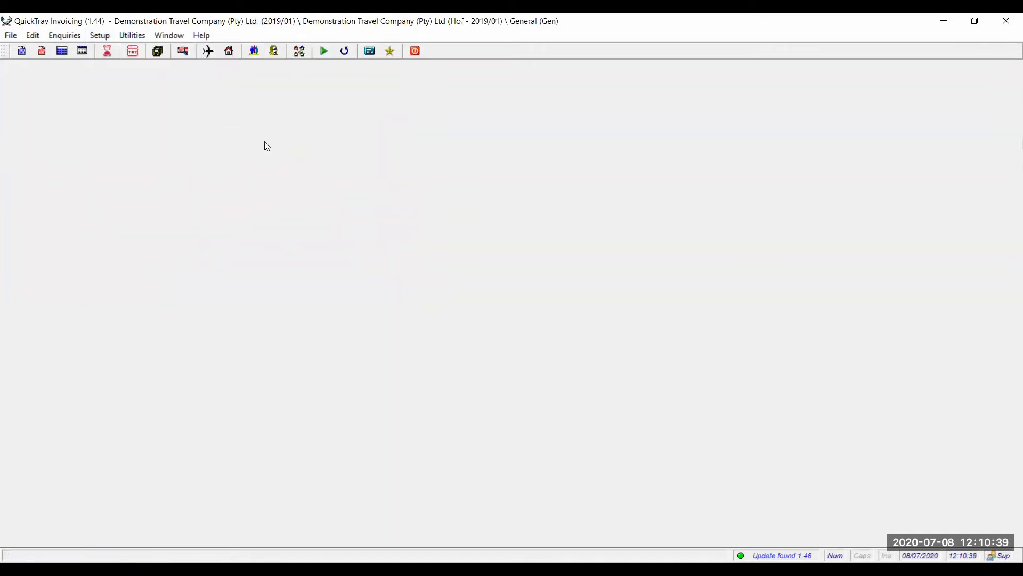
pyautogui.click(254, 52)
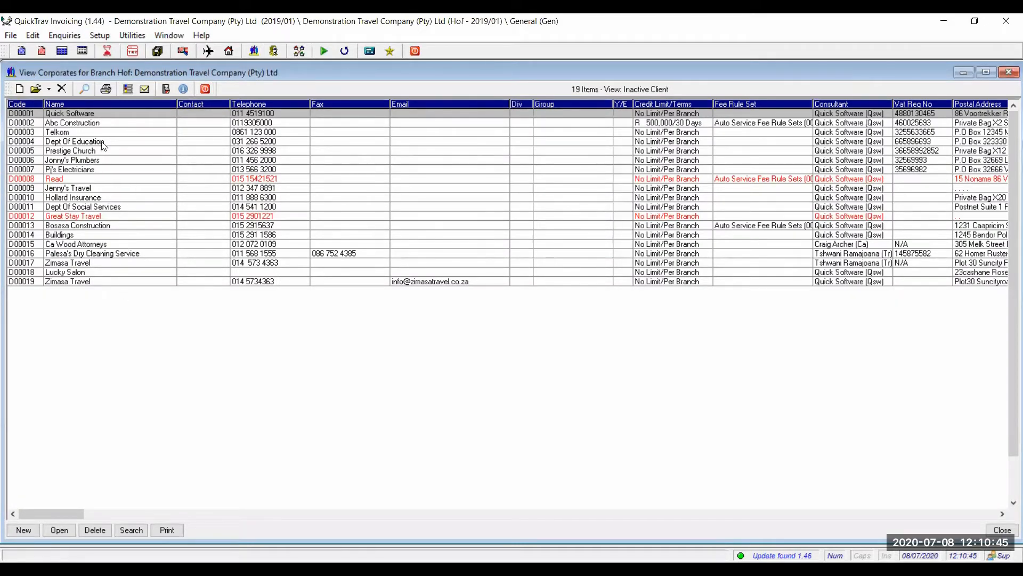
pyautogui.click(105, 123)
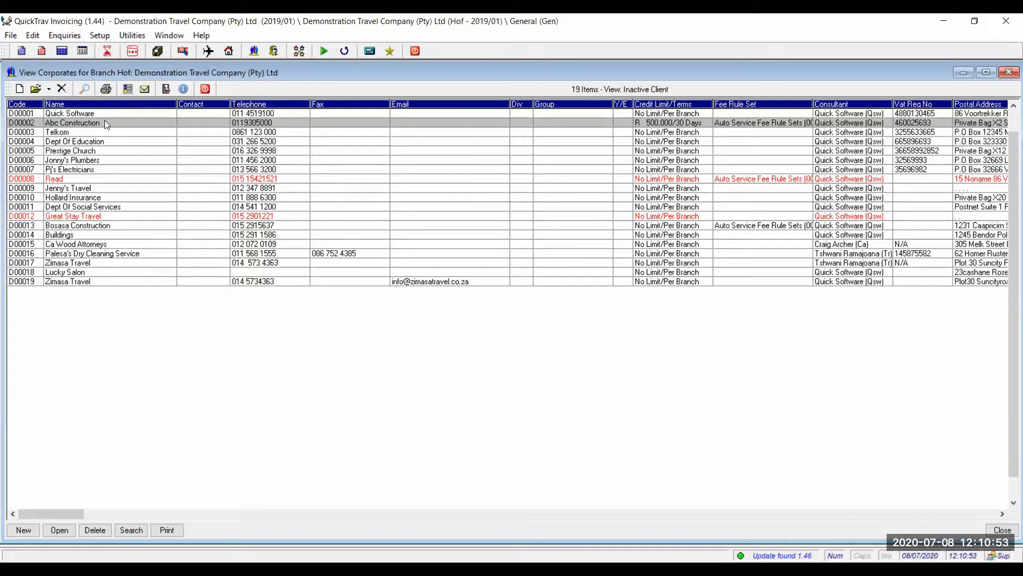
# Open Abc Construction (Hof.D00002) in the Edit Corporate window.
pyautogui.doubleClick(105, 122)
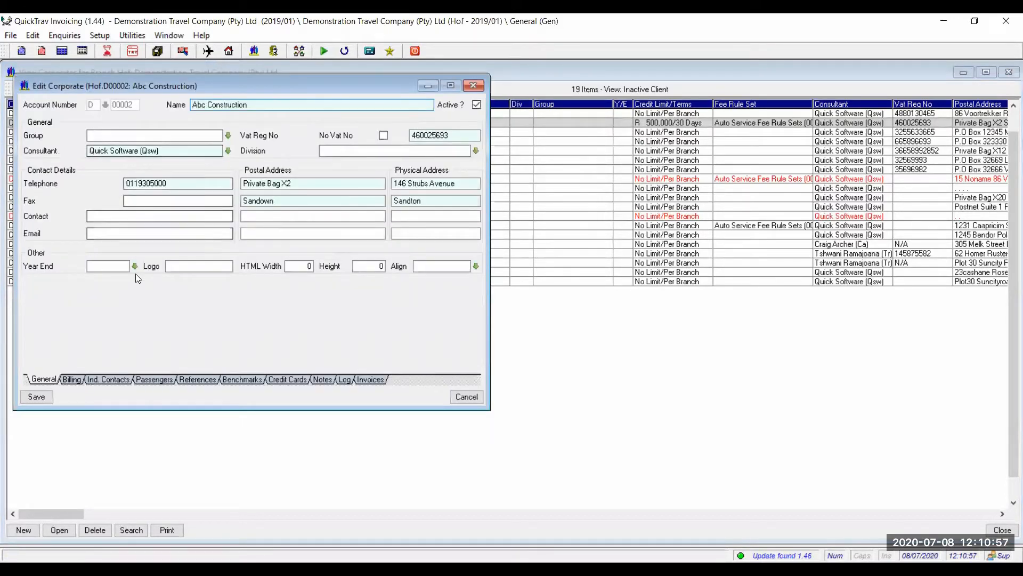
# Switch the Abc Construction record to its Passengers tab.
pyautogui.click(150, 379)
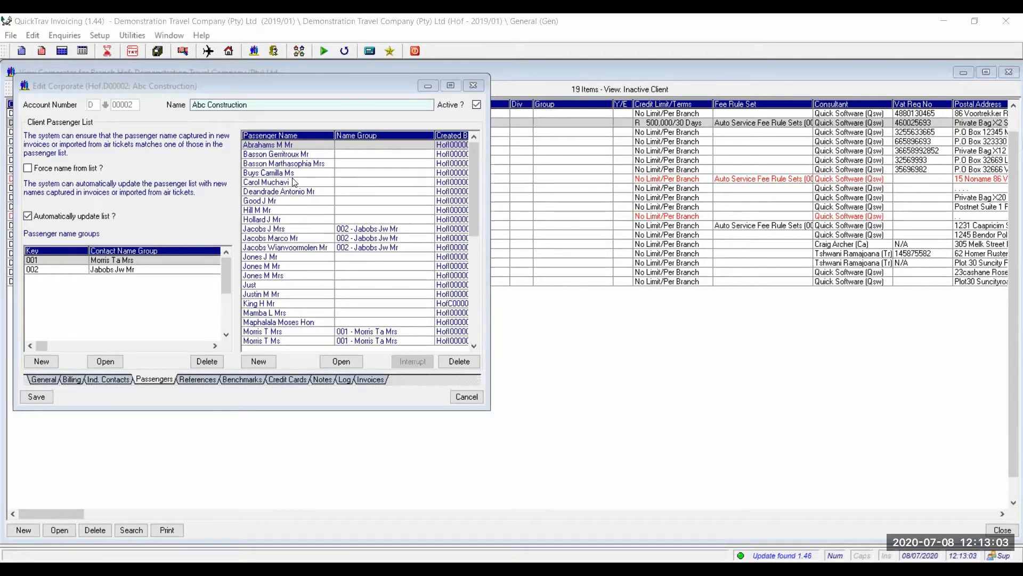
# Begin a new passenger name group, then cancel it without saving.
pyautogui.click(41, 362)
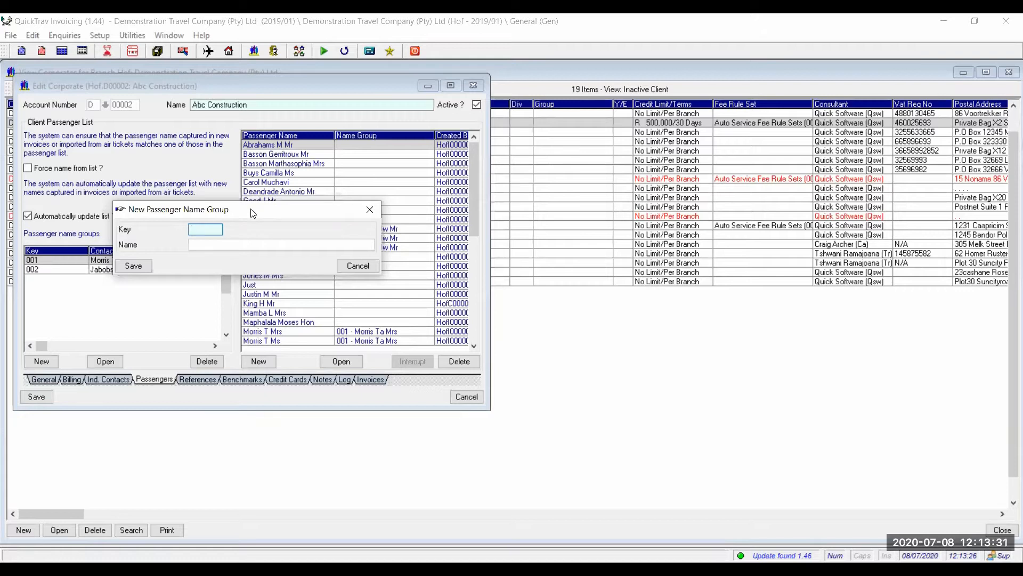
pyautogui.moveTo(254, 212); pyautogui.dragTo(146, 188)
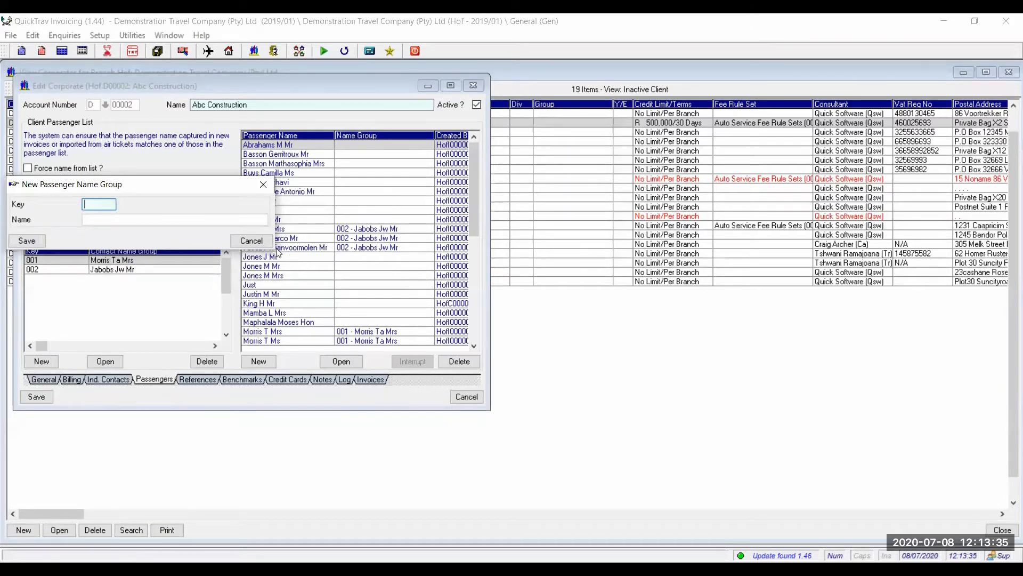
pyautogui.click(251, 240)
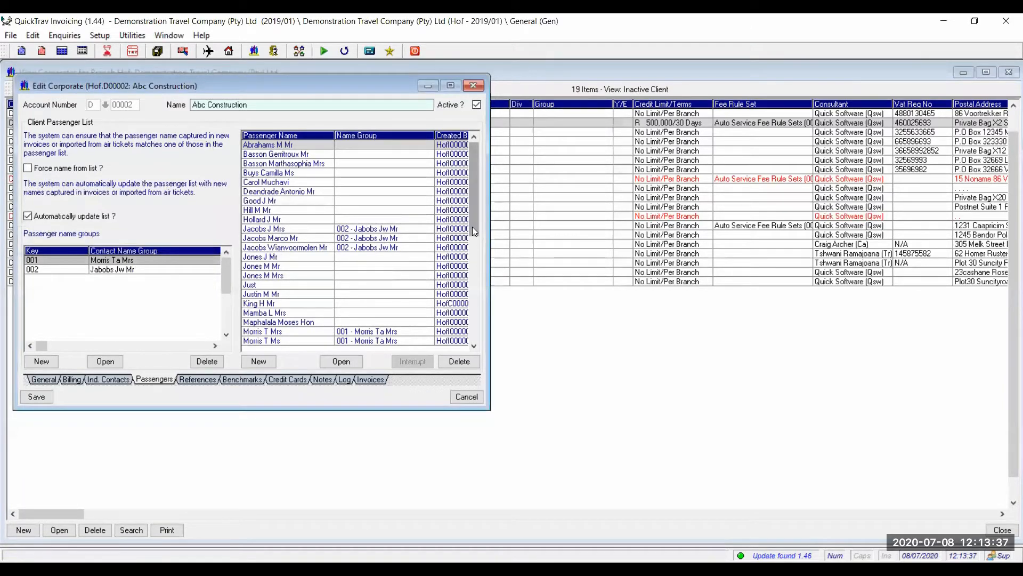
# Scroll the passenger list and click through the individual passengers to review them.
pyautogui.scroll(-2, 472, 226)
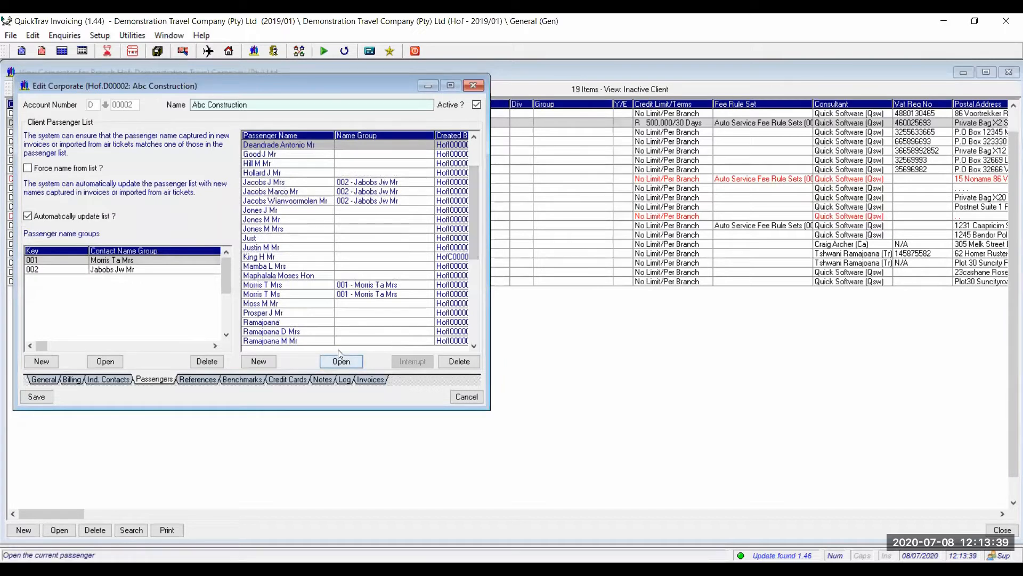
pyautogui.click(300, 340)
pyautogui.click(290, 333)
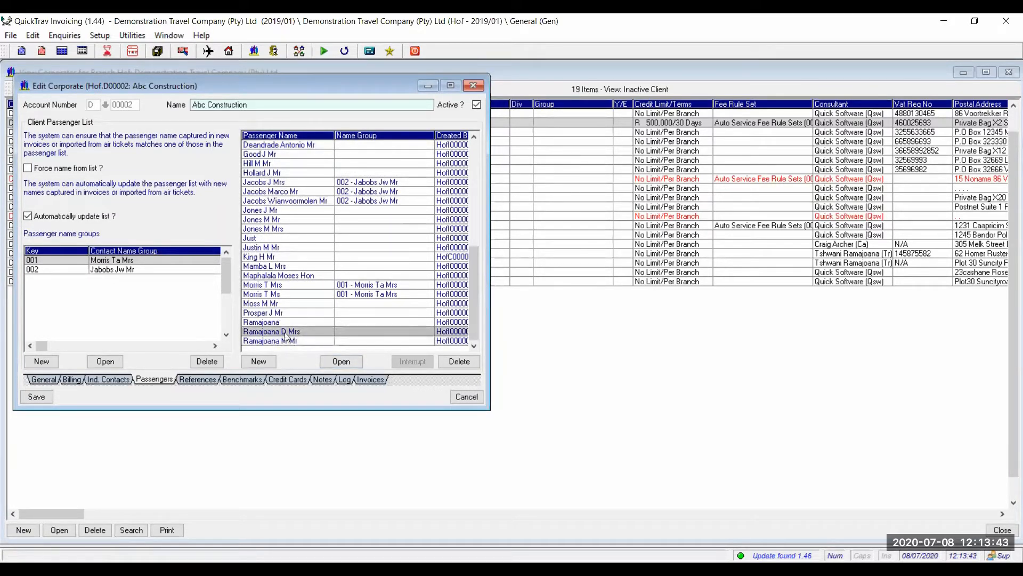
pyautogui.click(283, 320)
pyautogui.click(283, 331)
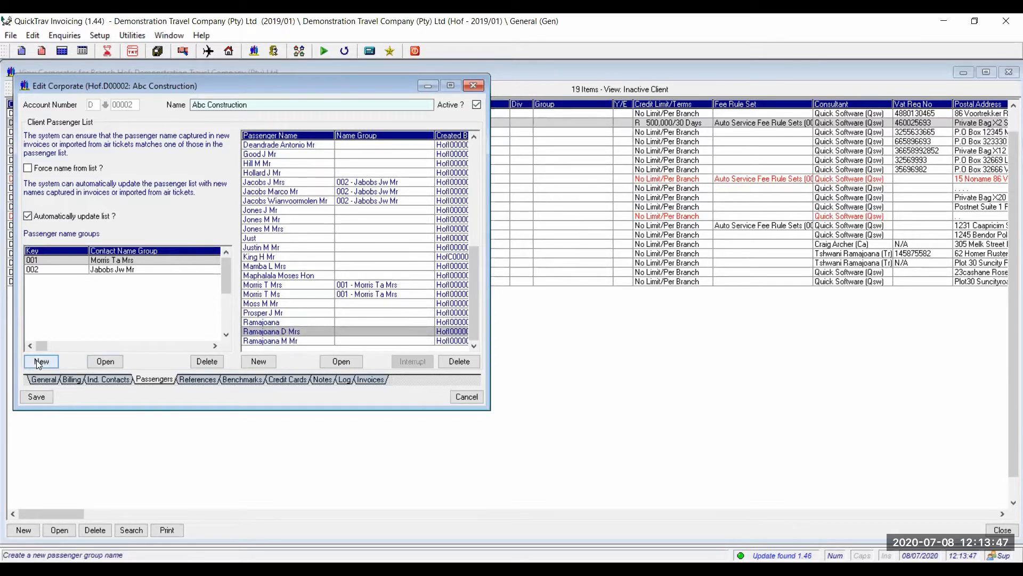
pyautogui.click(271, 322)
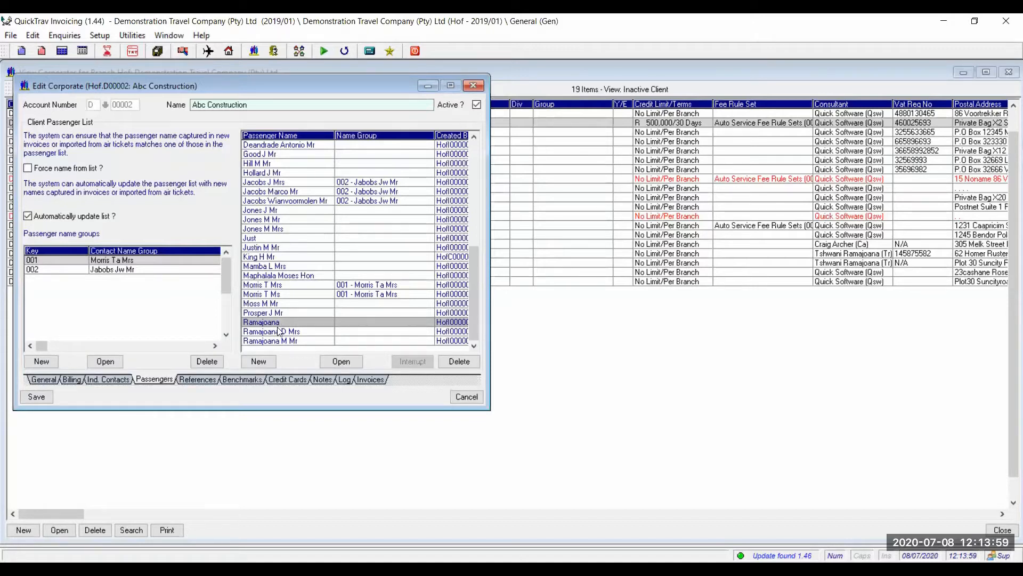
# Create passenger name group with key 003, named after one of the passengers, and save it.
pyautogui.click(44, 363)
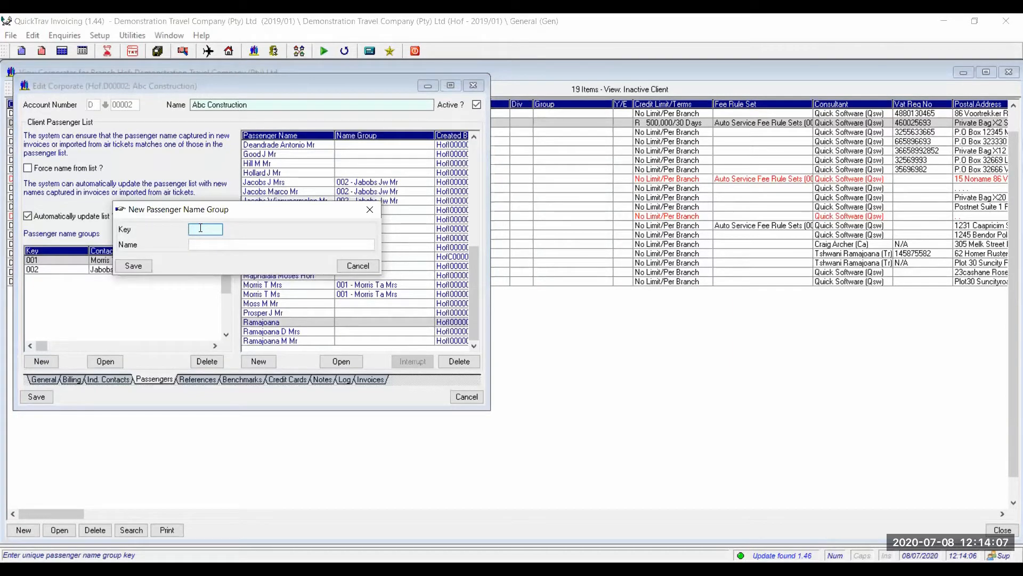
pyautogui.write('003')
pyautogui.press('Tab')
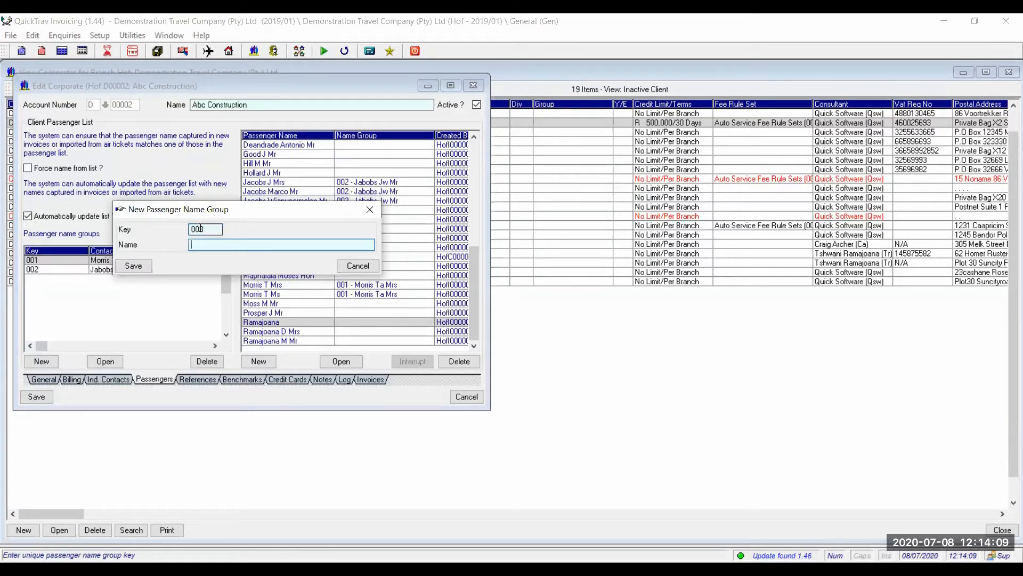
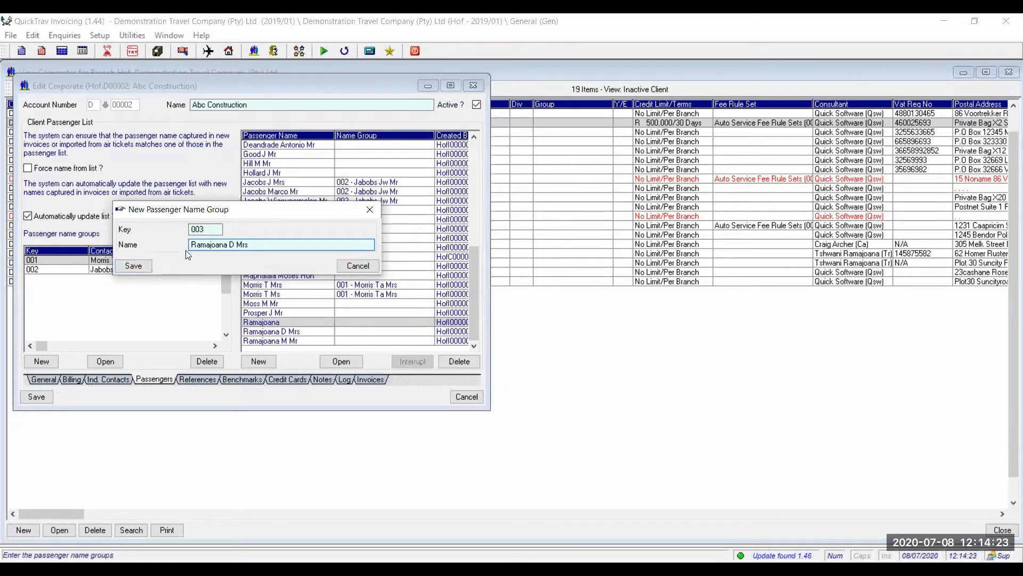
pyautogui.click(134, 266)
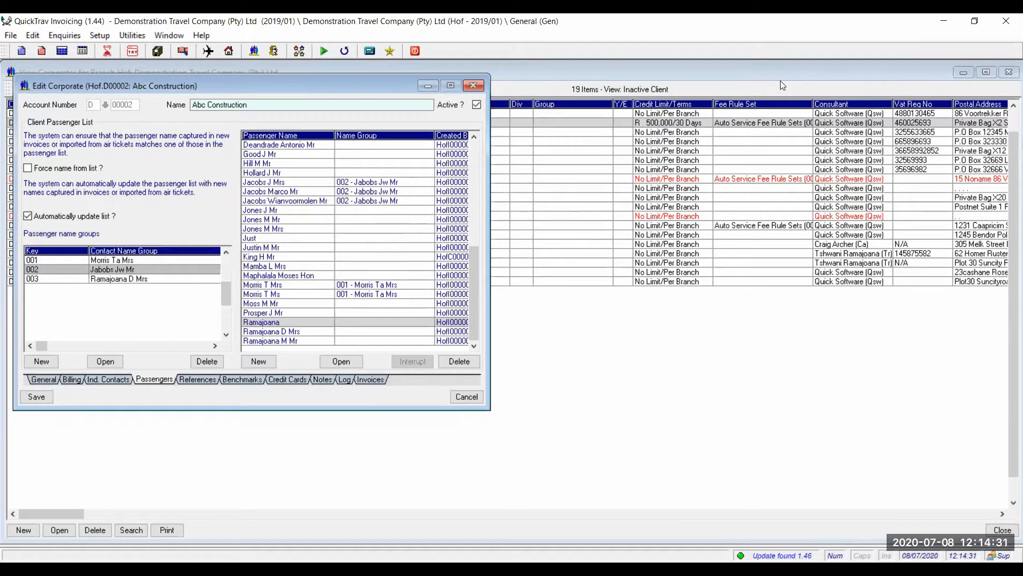
pyautogui.click(551, 172)
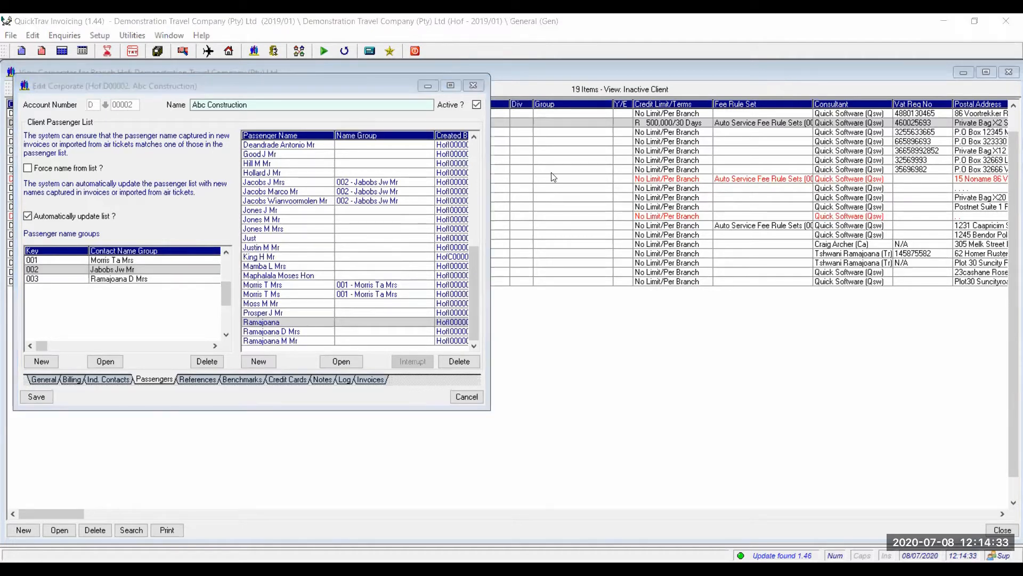
# Select name group 003, then highlight both same-surname passengers together in the passenger list.
pyautogui.click(137, 281)
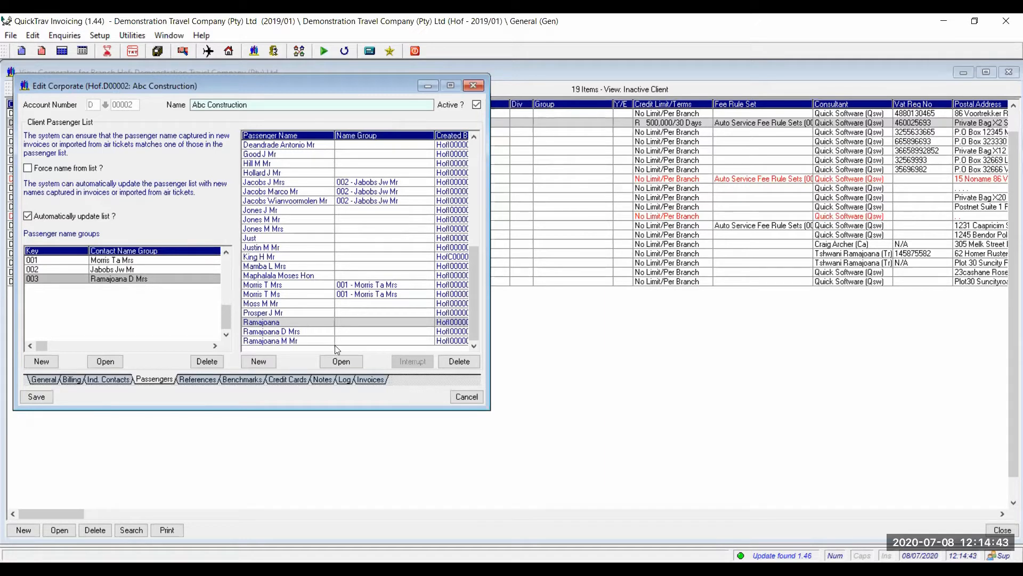
pyautogui.click(317, 331)
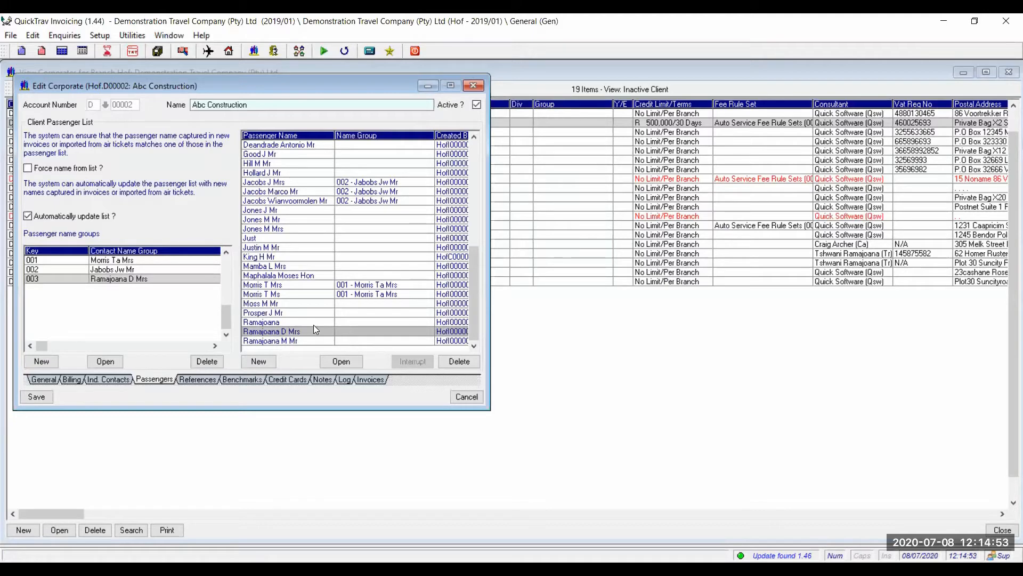
pyautogui.click(314, 323)
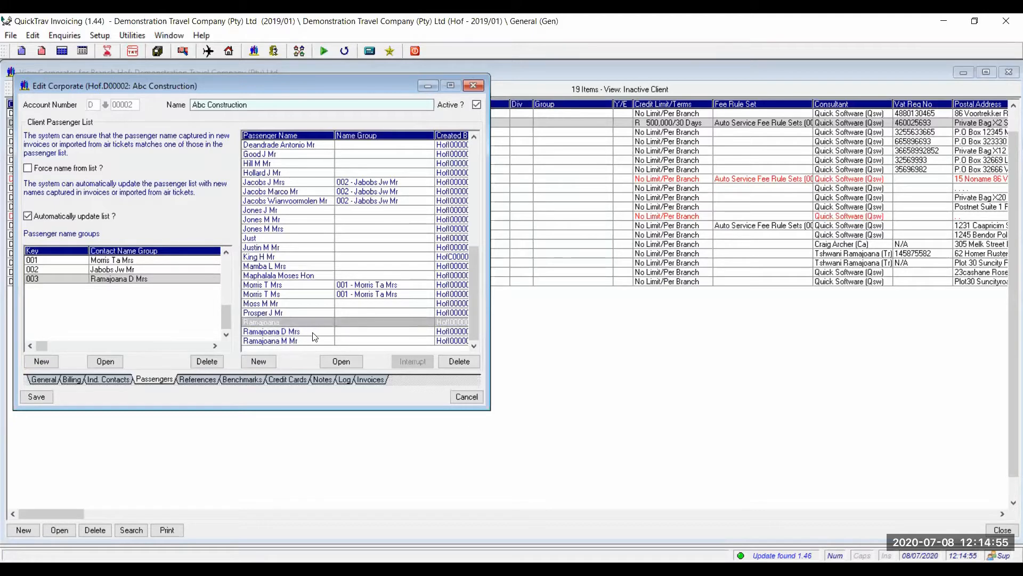
pyautogui.click(315, 323)
# Assign both selected passengers to name group 003 and save the grouping changes.
pyautogui.rightClick(323, 329)
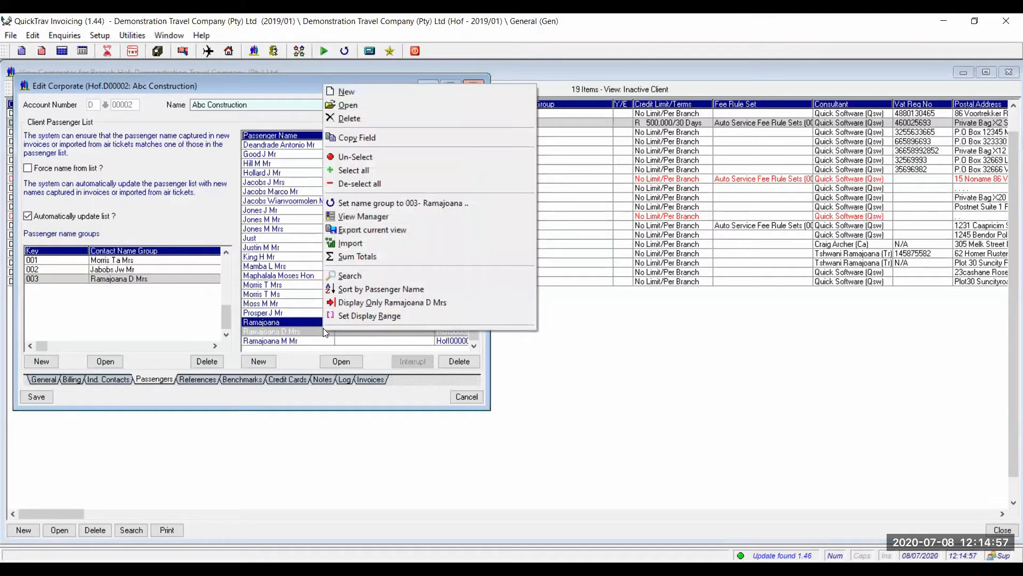
pyautogui.click(399, 203)
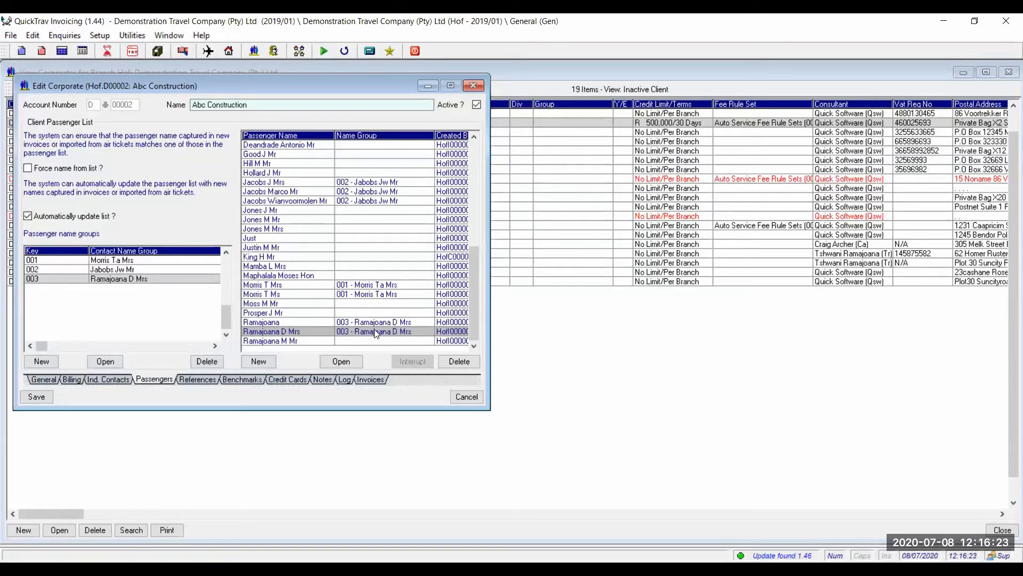
pyautogui.click(36, 397)
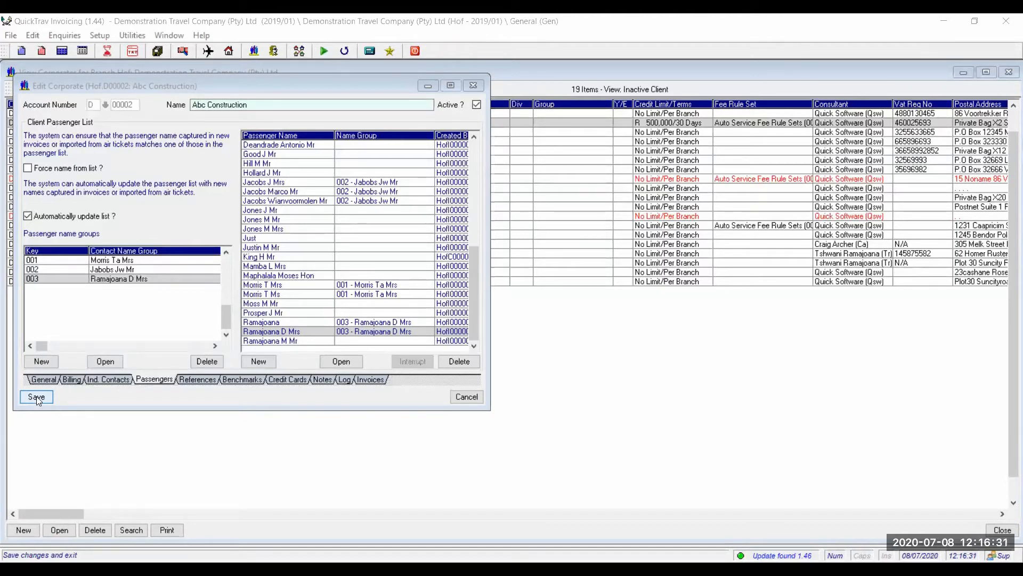
# Save the Abc Construction record, close View Corporates, and open the Invoice Line Items query.
pyautogui.click(37, 397)
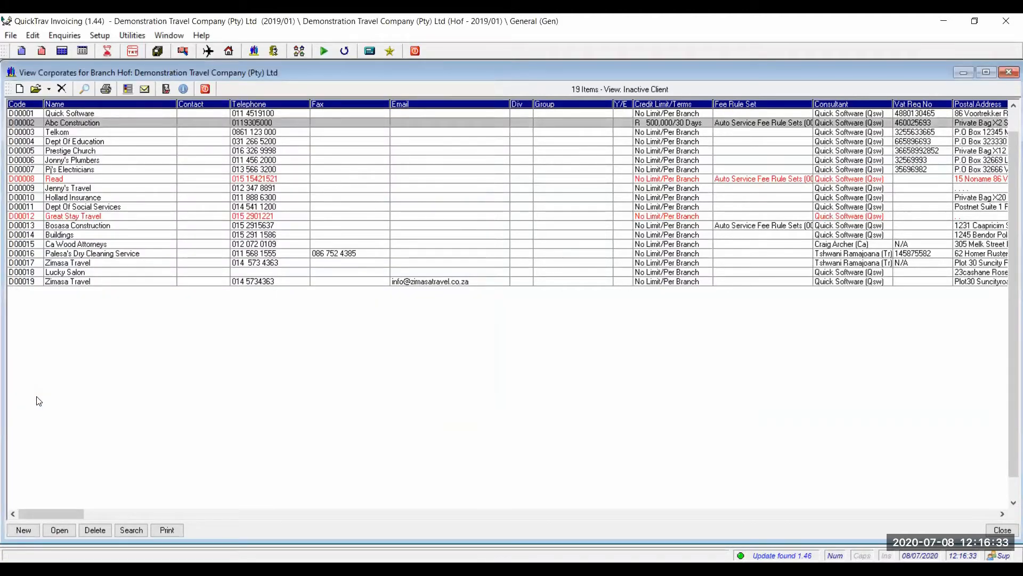
pyautogui.click(205, 88)
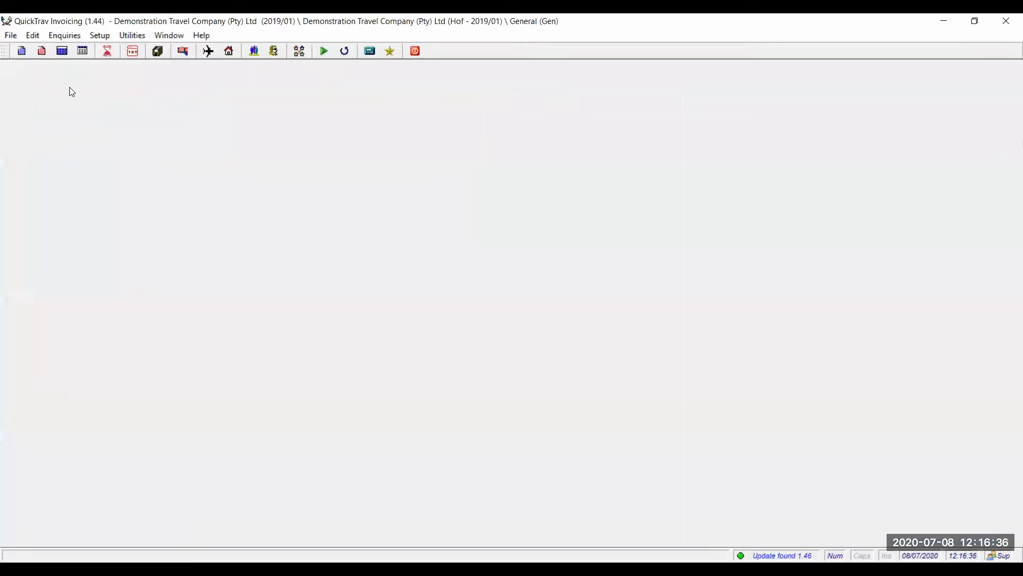
pyautogui.click(63, 38)
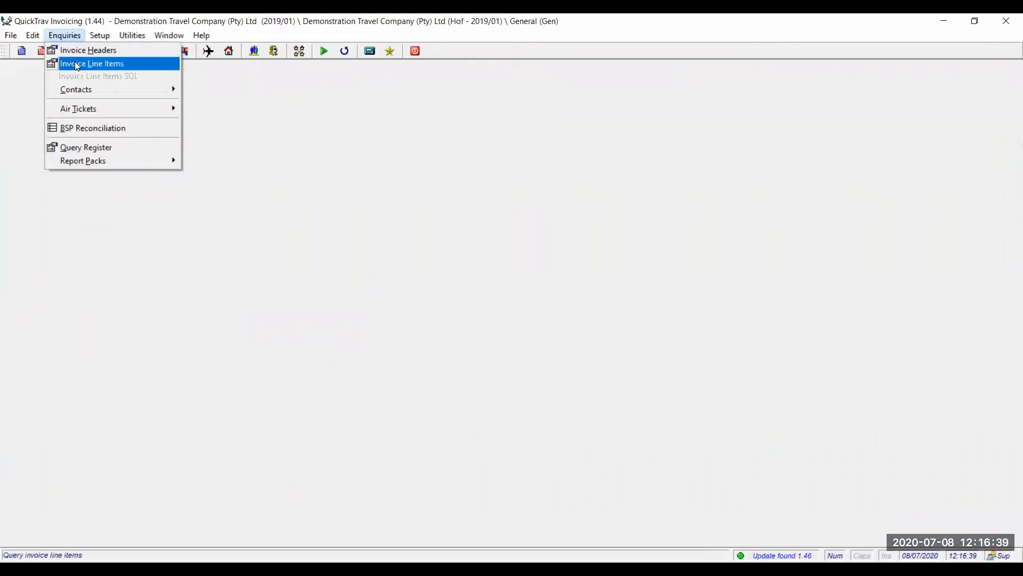
pyautogui.click(74, 63)
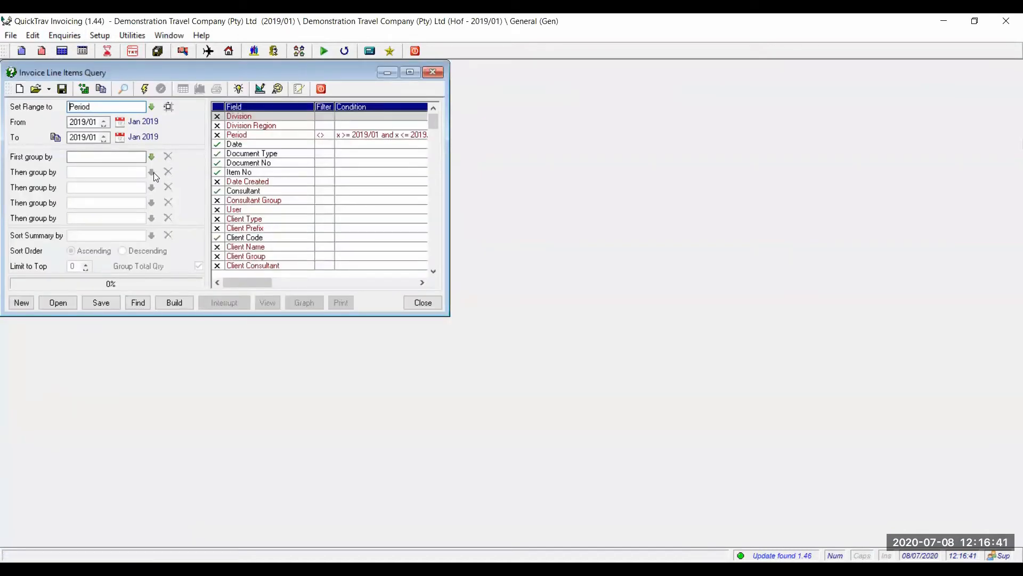
pyautogui.click(421, 303)
pyautogui.click(65, 36)
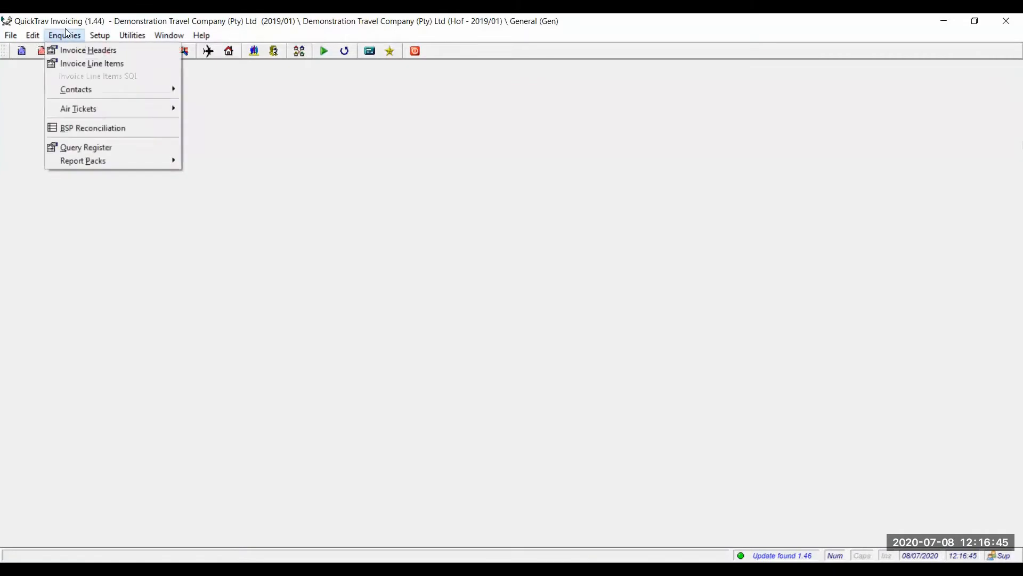
pyautogui.click(76, 68)
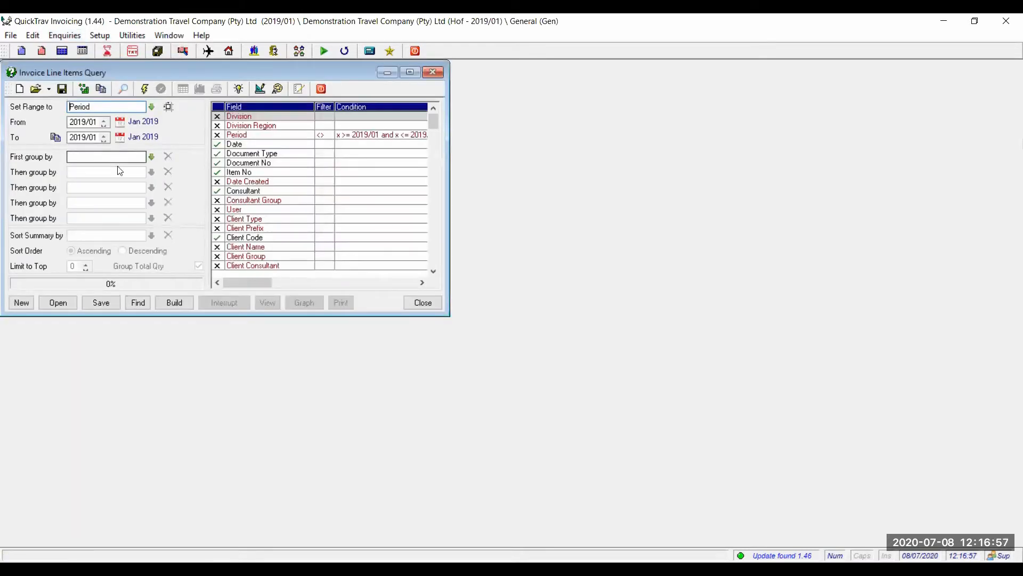
# Set the query's First group by field to Passenger Name Group.
pyautogui.click(82, 157)
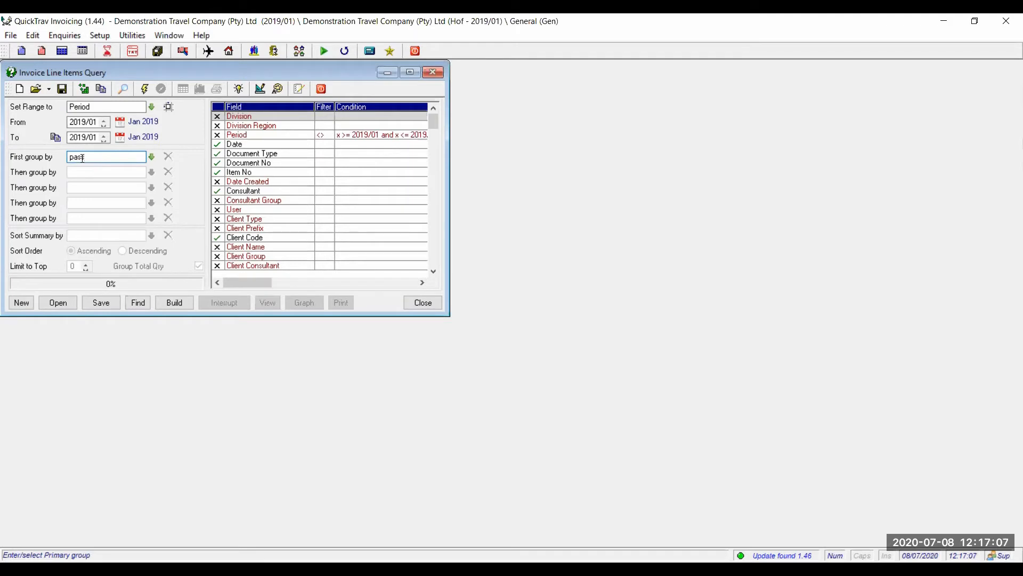
pyautogui.write('ssenger Name')
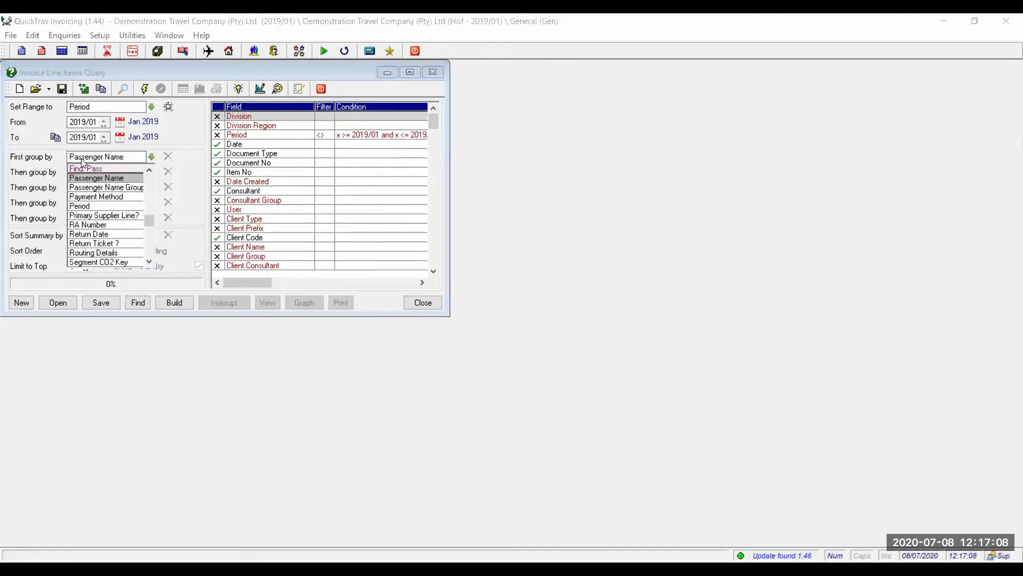
pyautogui.click(111, 188)
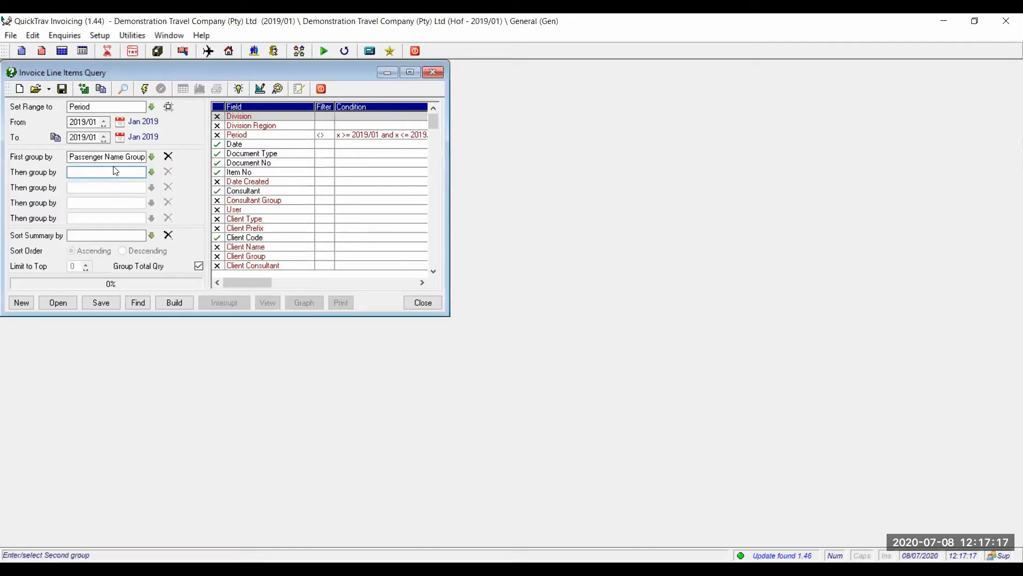
# Filter the Client Code field to Equal to (=) Abc Construction (D00002) and save it.
pyautogui.doubleClick(262, 236)
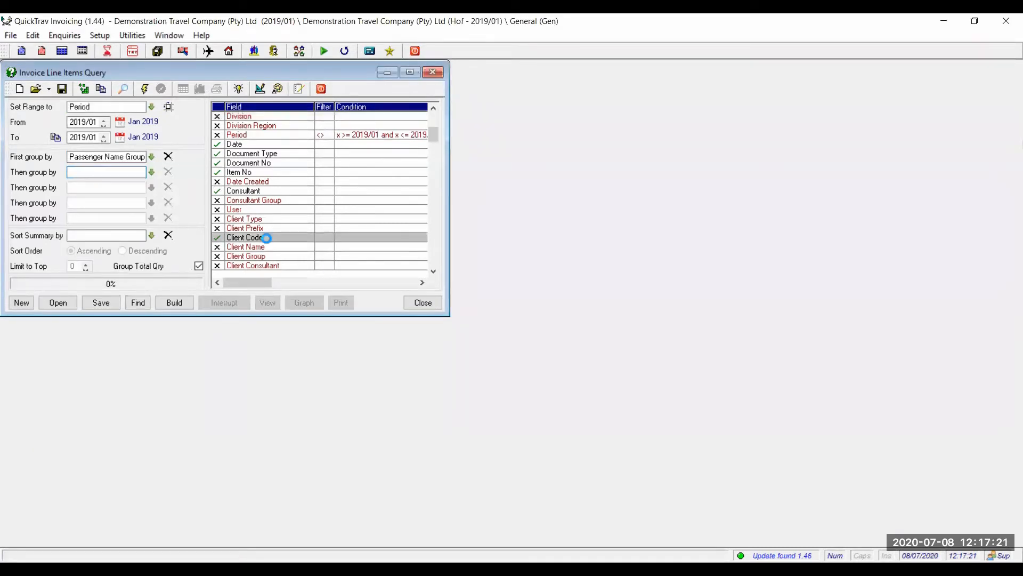
pyautogui.click(179, 161)
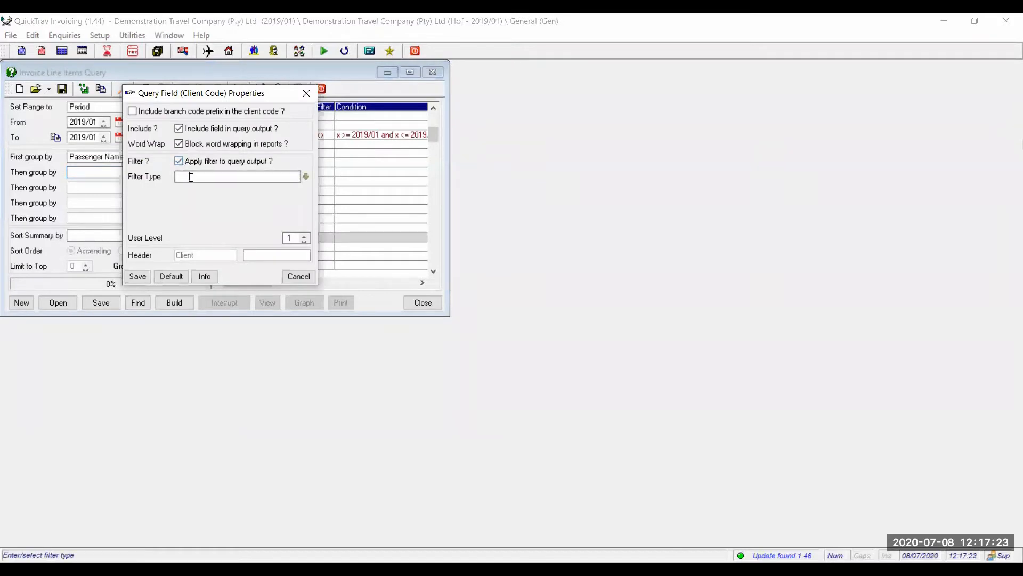
pyautogui.click(191, 178)
pyautogui.write('abc')
pyautogui.press('Tab')
pyautogui.moveTo(253, 176); pyautogui.dragTo(134, 183)
pyautogui.write('co')
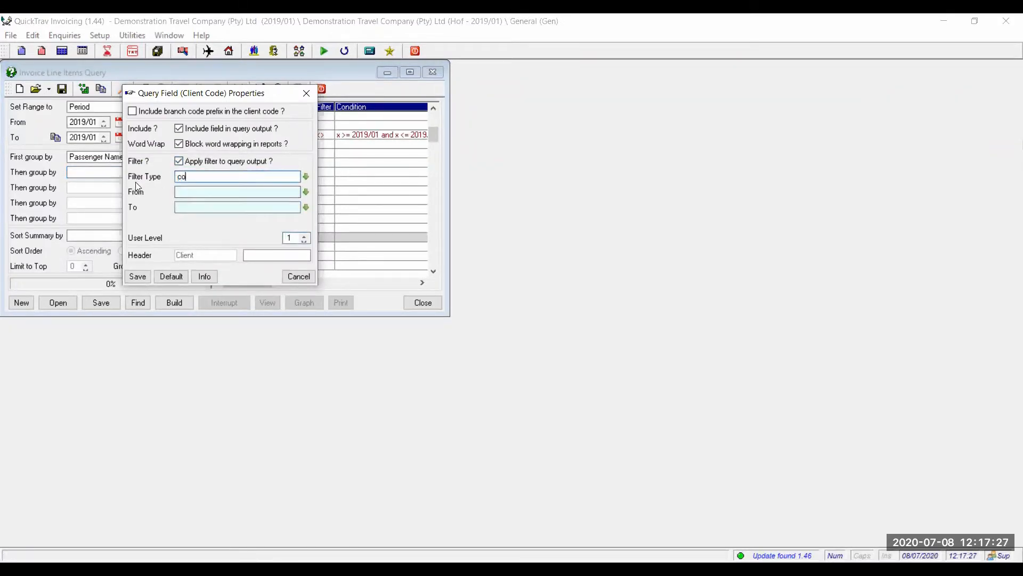
pyautogui.press('BackSpace')
pyautogui.press('BackSpace')
pyautogui.write('eq')
pyautogui.press('Tab')
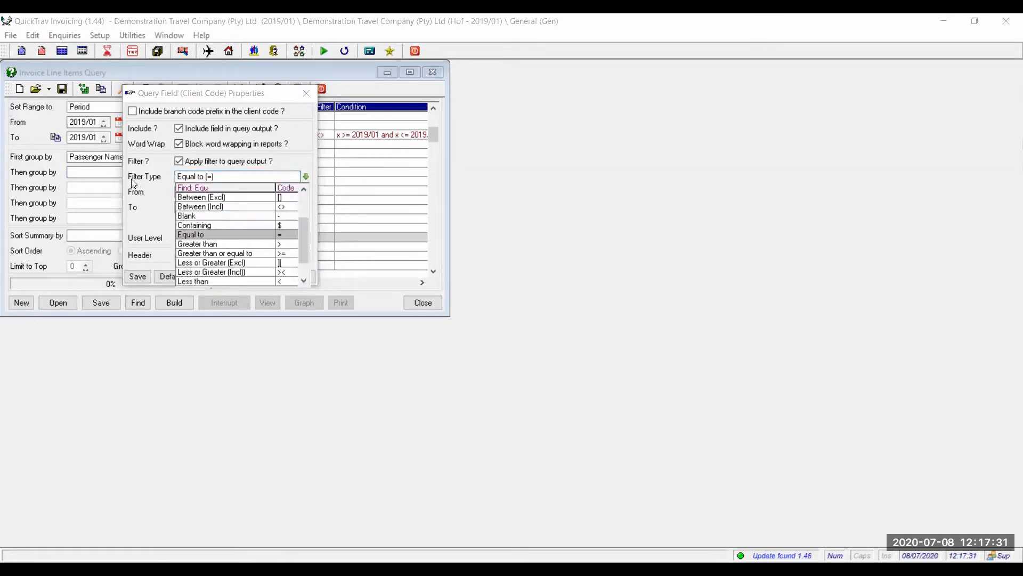
pyautogui.click(243, 235)
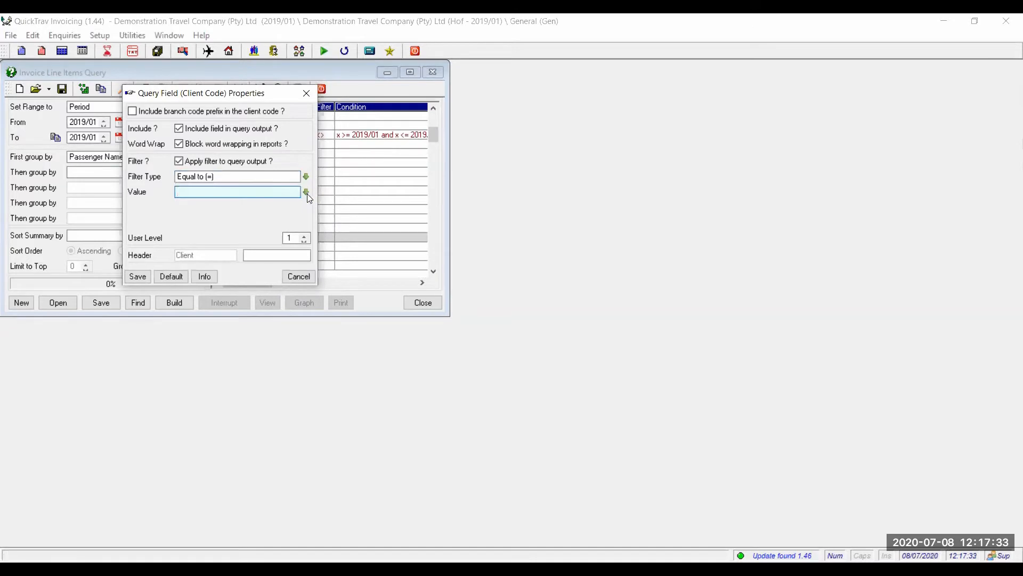
pyautogui.click(231, 212)
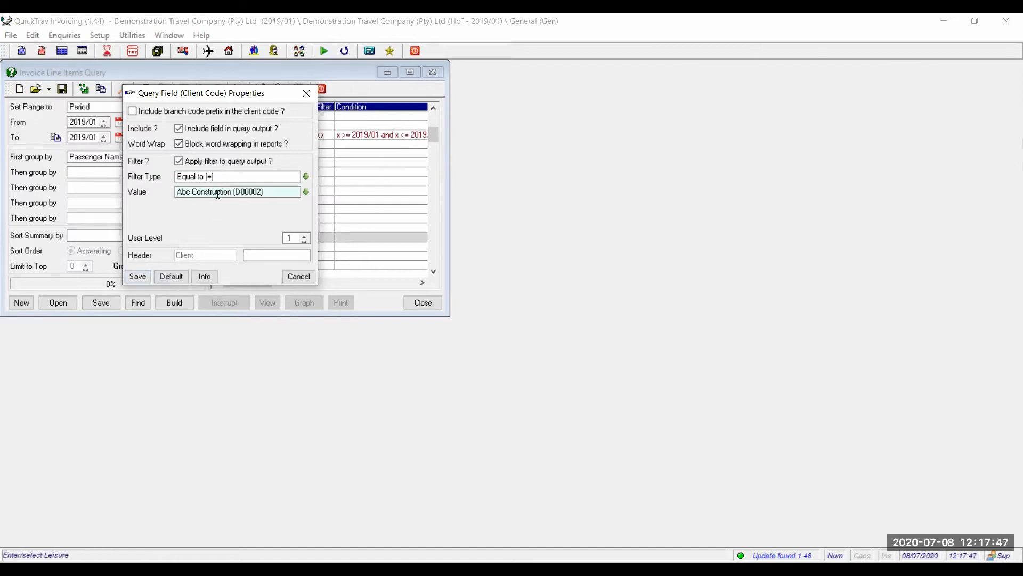
pyautogui.click(135, 279)
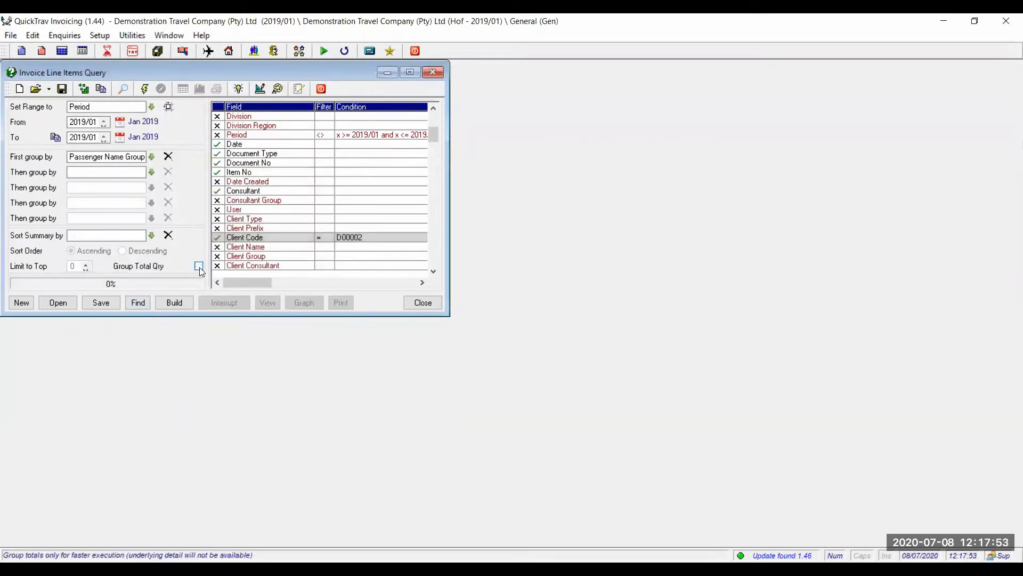
# Build and view the query, showing 18 passenger groups at Group Summary level.
pyautogui.click(166, 307)
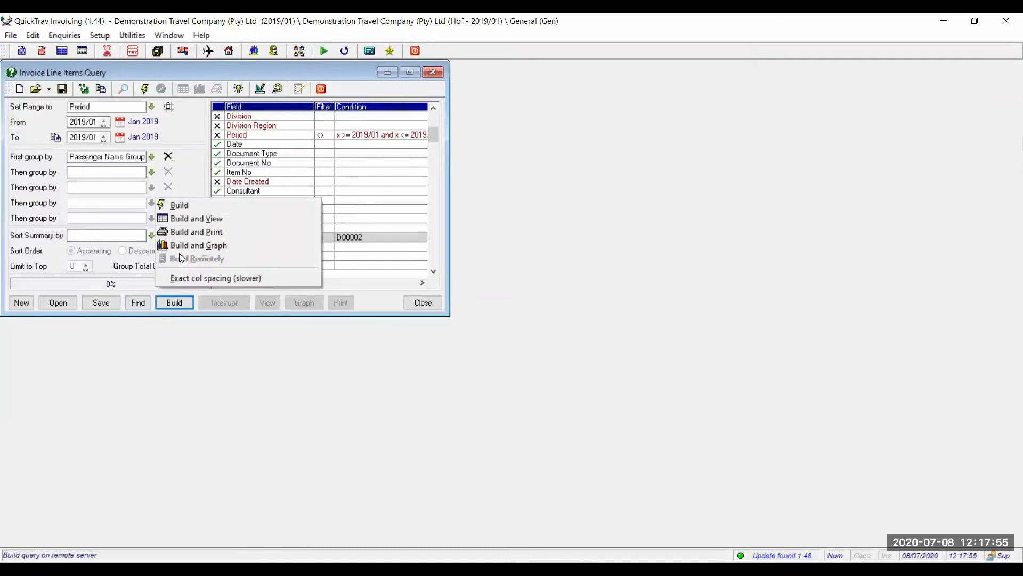
pyautogui.click(191, 219)
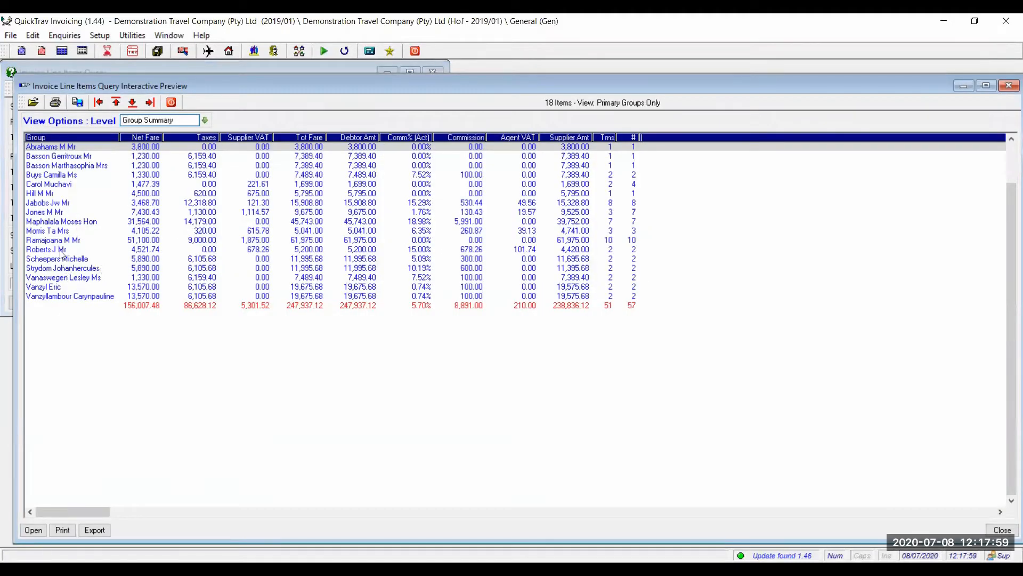
pyautogui.click(66, 241)
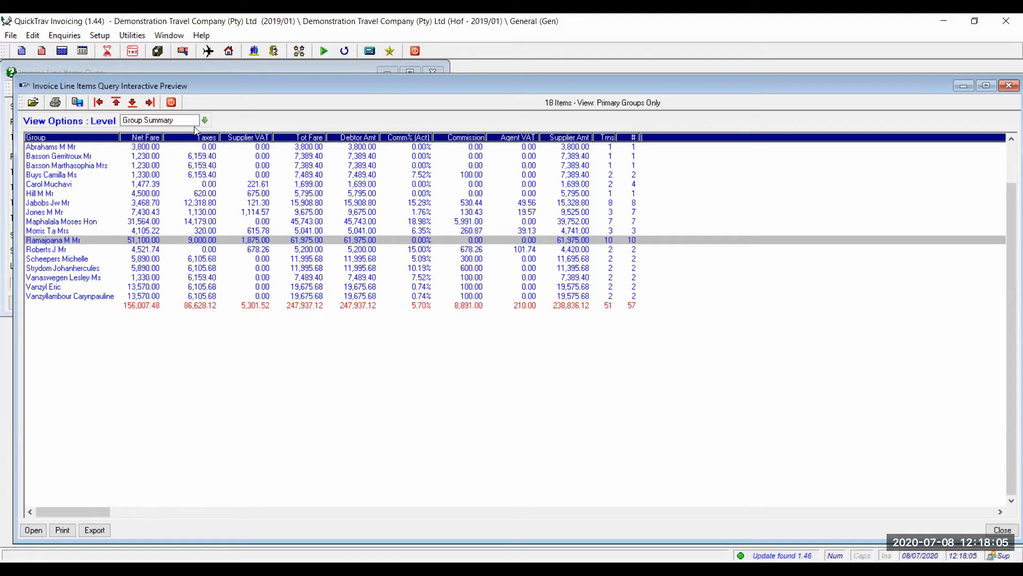
pyautogui.click(206, 119)
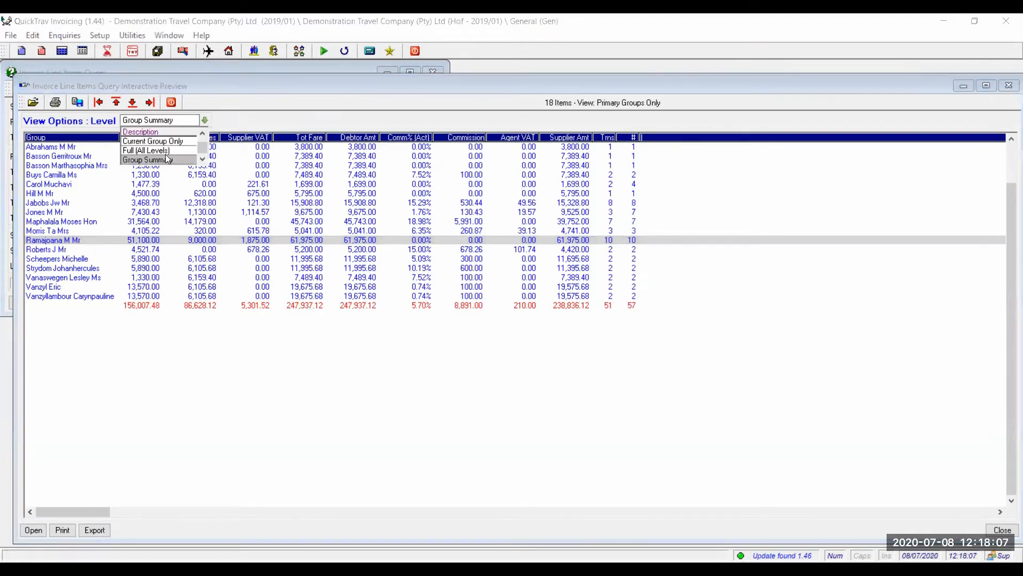
# View the preview at Full (All Levels), browse the detail lines, then close preview and query.
pyautogui.click(155, 151)
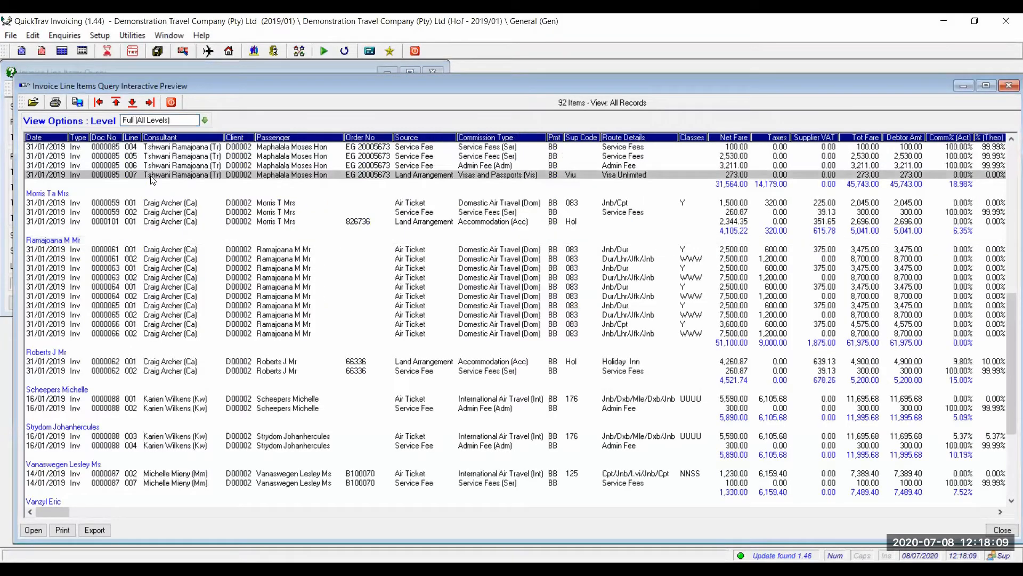
pyautogui.press('Up')
pyautogui.press('Up')
pyautogui.press('Up')
pyautogui.press('Up')
pyautogui.press('Up')
pyautogui.press('Up')
pyautogui.press('Up')
pyautogui.press('Up')
pyautogui.press('Up')
pyautogui.press('Up')
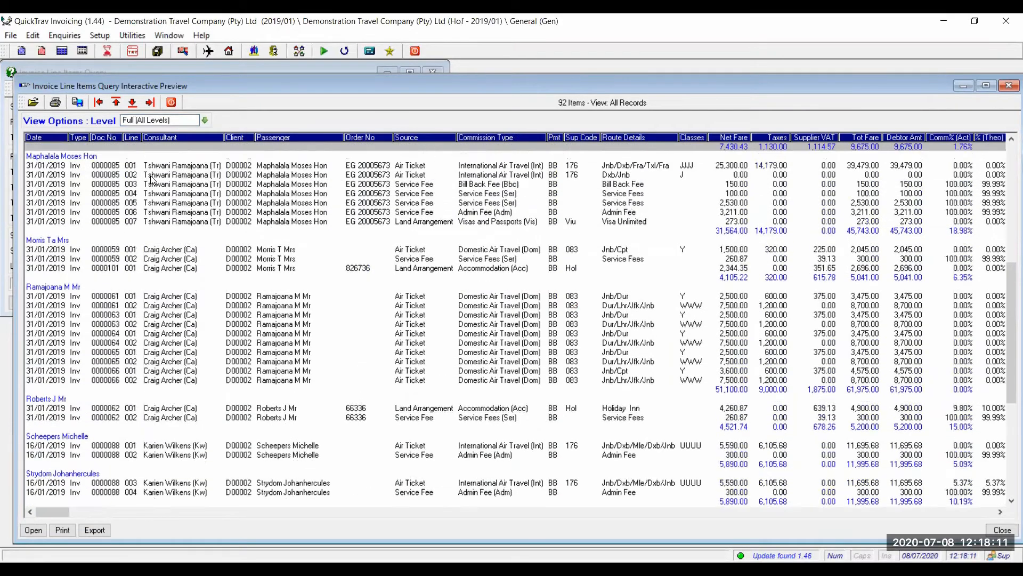
pyautogui.press('Up')
pyautogui.press('Up')
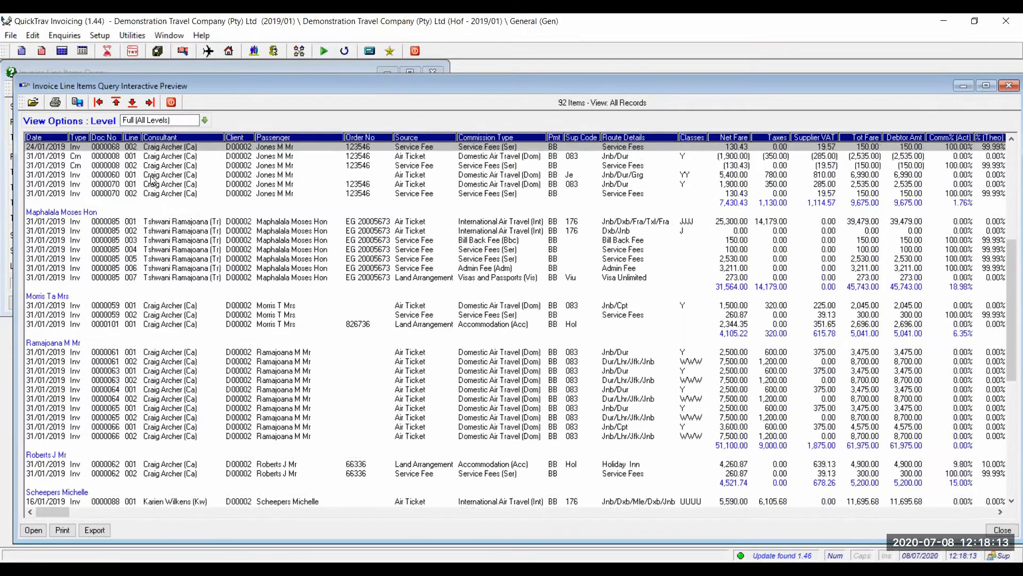
pyautogui.press('Up')
pyautogui.press('Down')
pyautogui.press('Down')
pyautogui.press('Down')
pyautogui.press('Down')
pyautogui.press('Down')
pyautogui.press('Down')
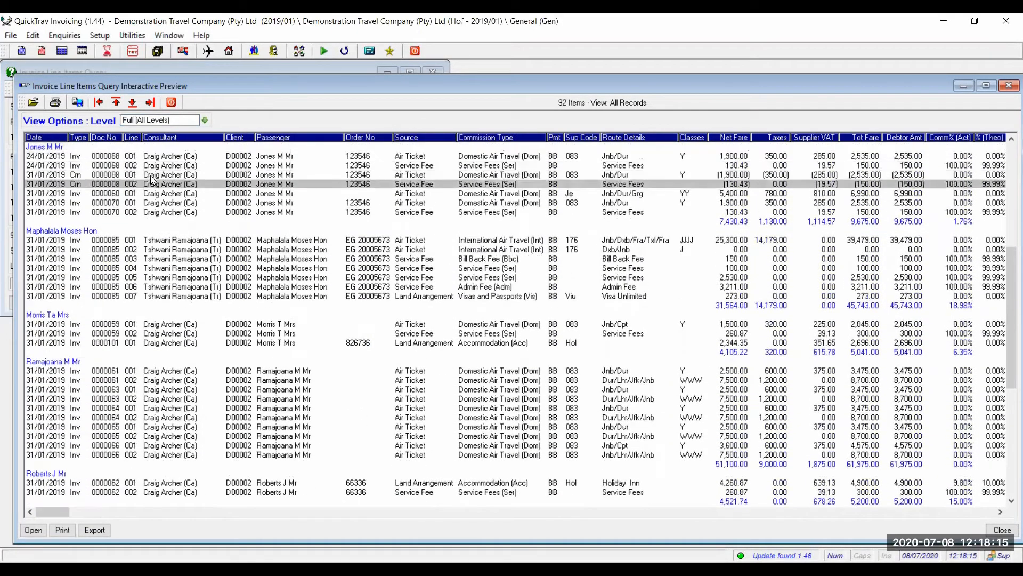
pyautogui.press('Down')
pyautogui.press('Down')
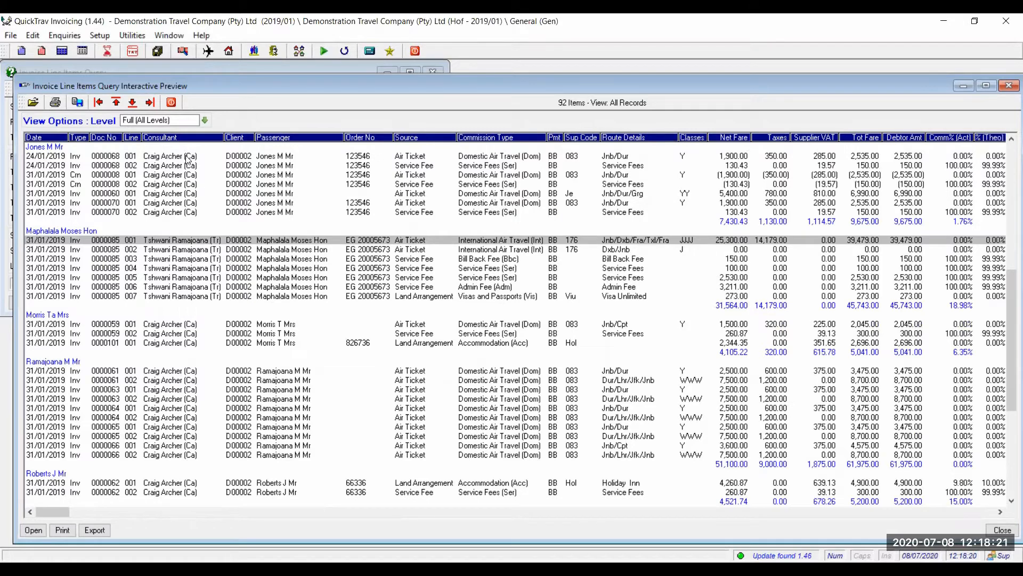
pyautogui.click(171, 103)
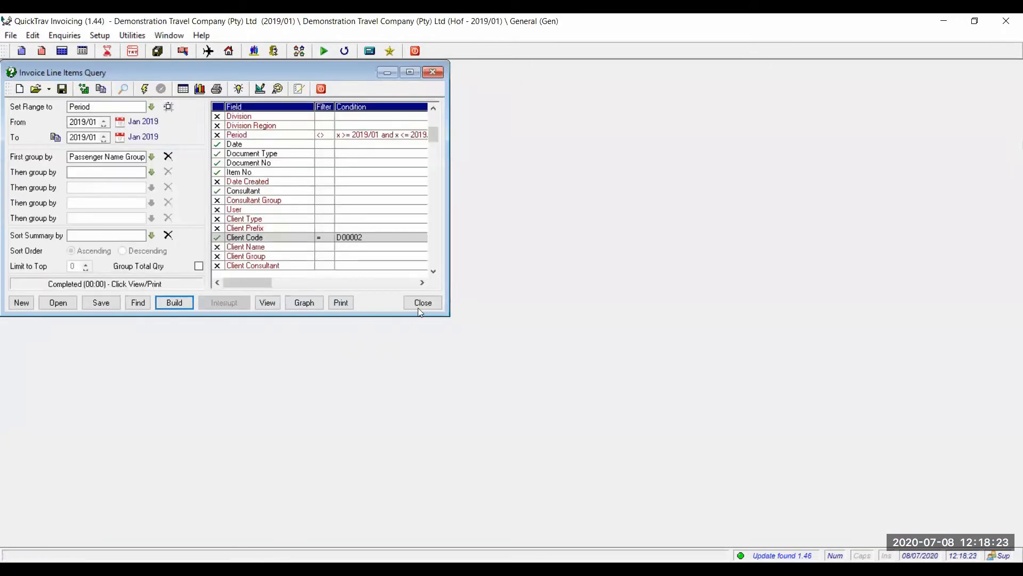
pyautogui.click(420, 308)
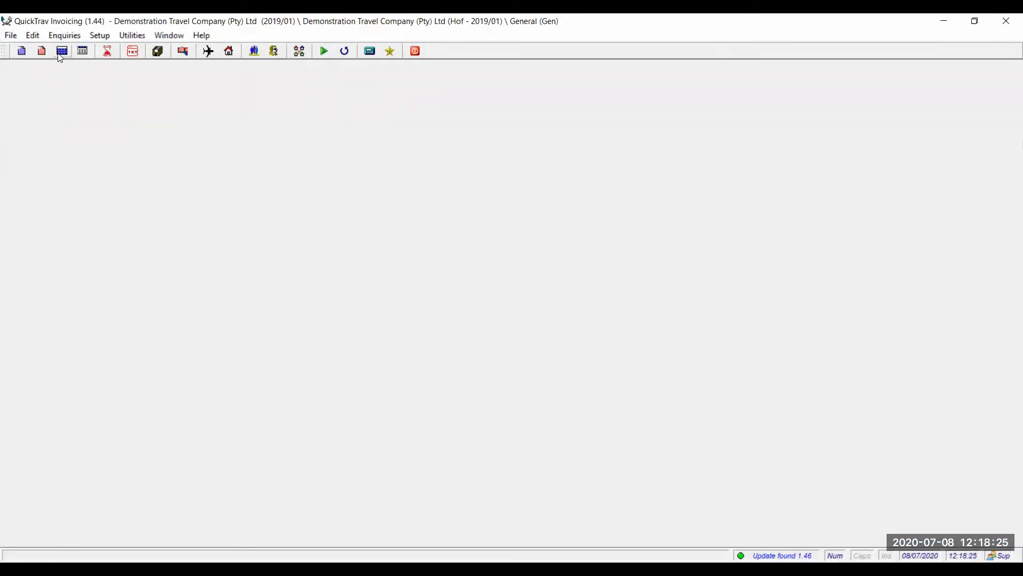
# Copy invoice 0000101 from the Invoice Register into a new invoice.
pyautogui.click(62, 54)
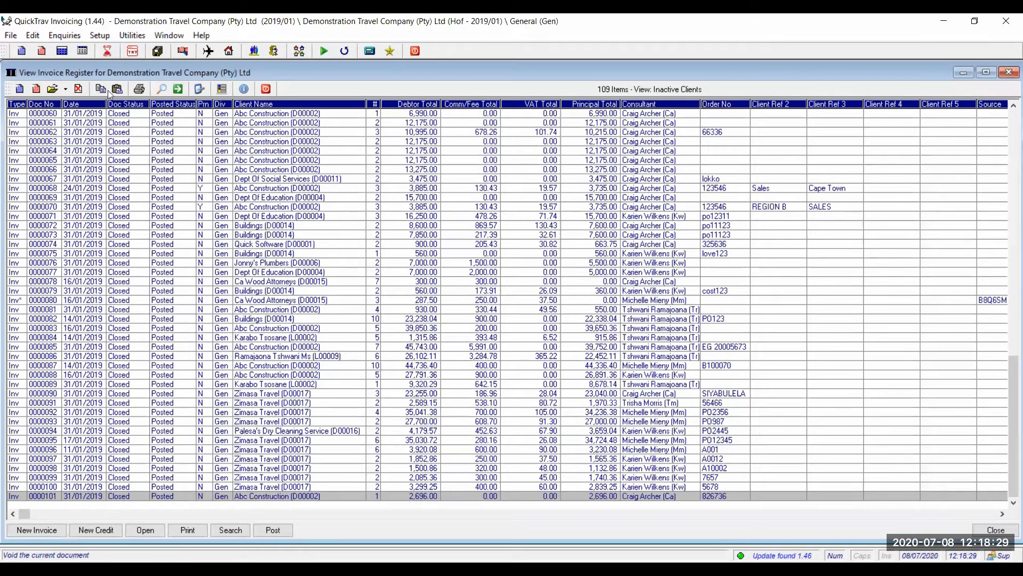
pyautogui.click(120, 91)
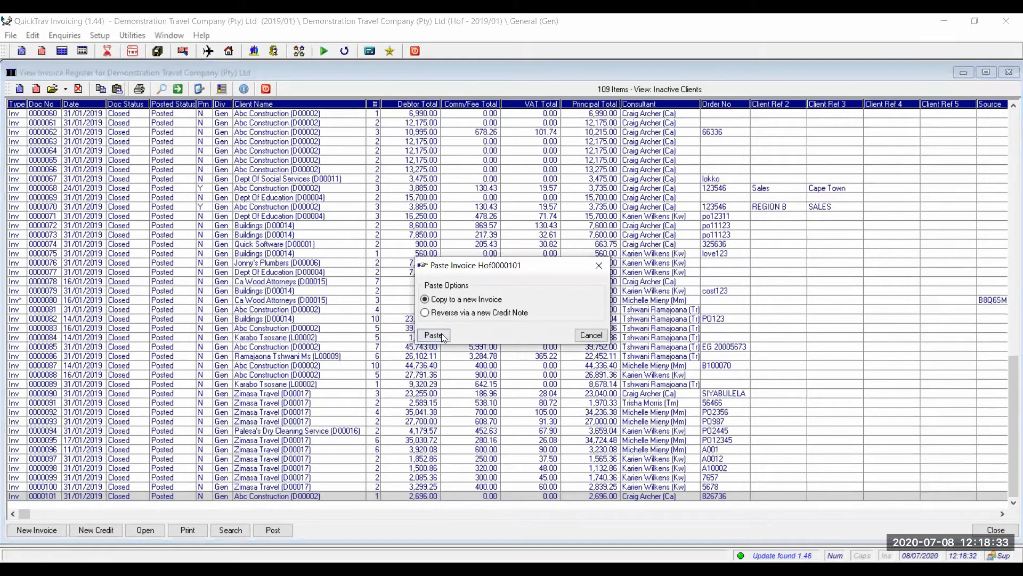
pyautogui.click(434, 335)
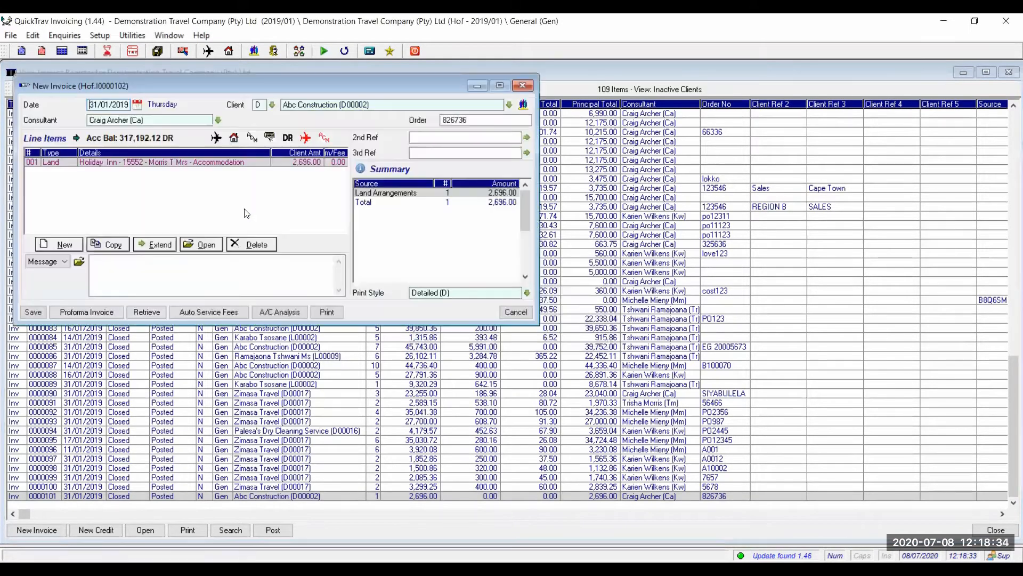
# Change the Holiday Inn land arrangement's passenger to another listed name and save the line.
pyautogui.doubleClick(209, 162)
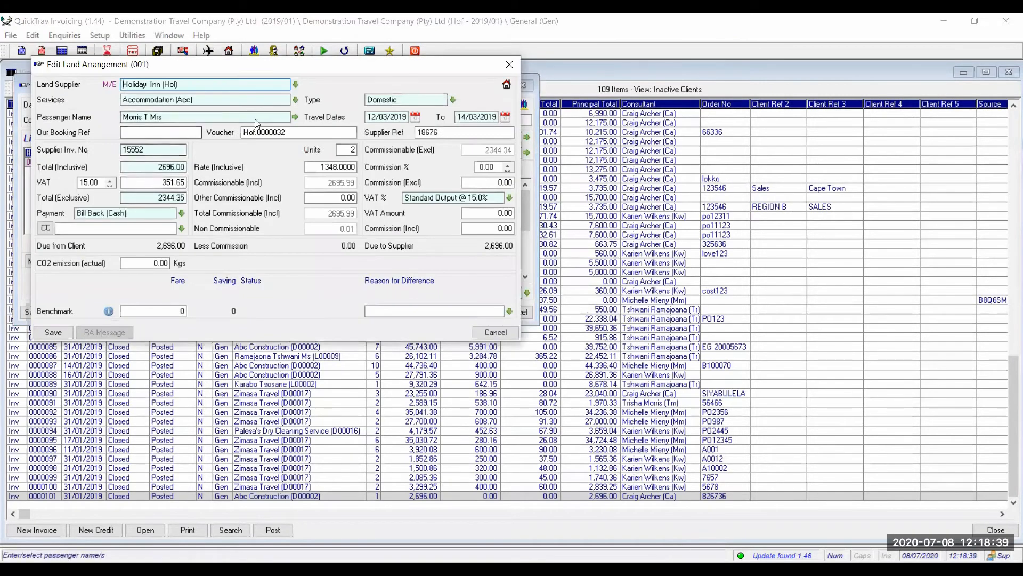
pyautogui.click(279, 116)
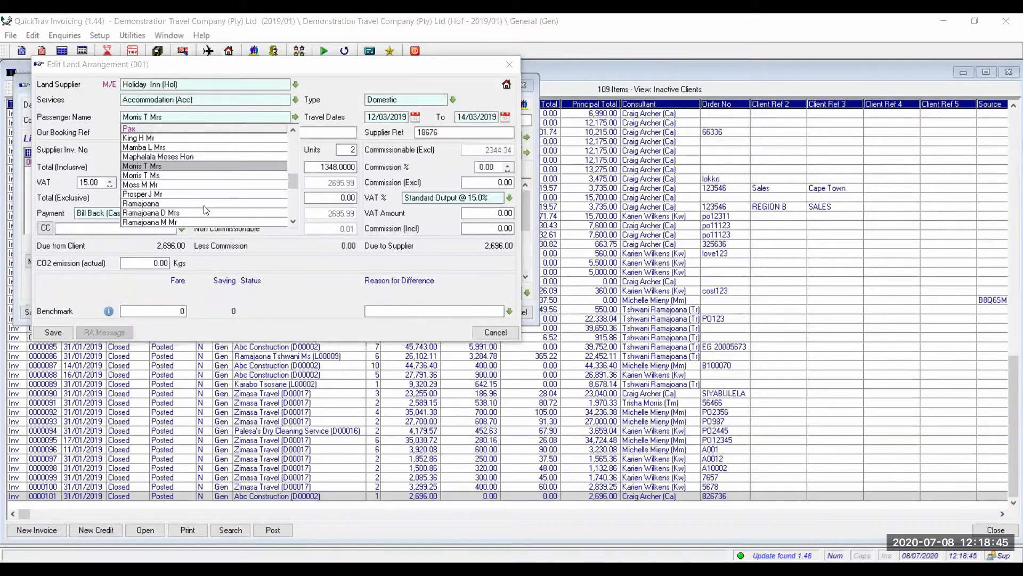
pyautogui.click(293, 223)
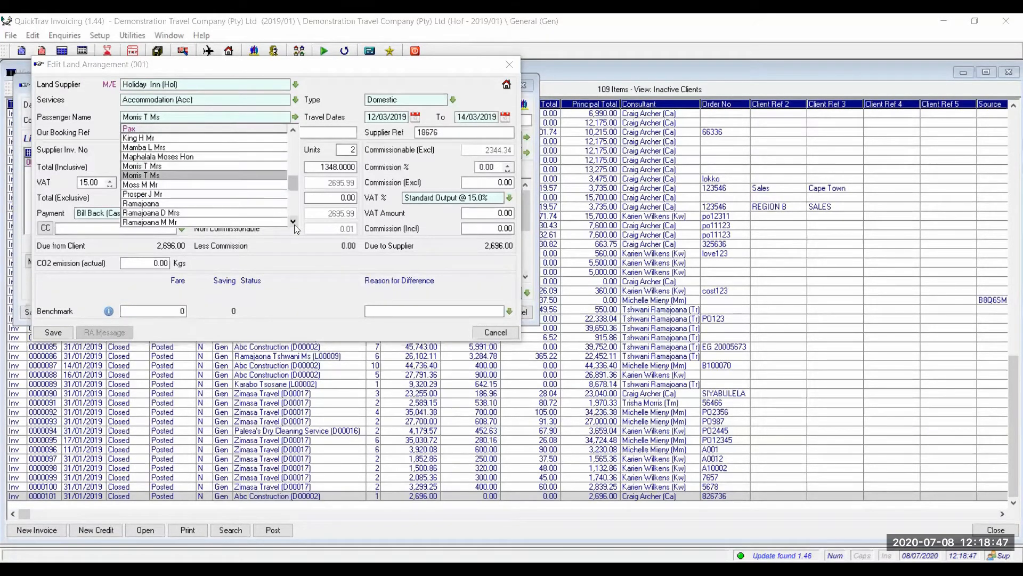
pyautogui.click(295, 223)
pyautogui.click(294, 225)
pyautogui.click(294, 225)
pyautogui.click(294, 225)
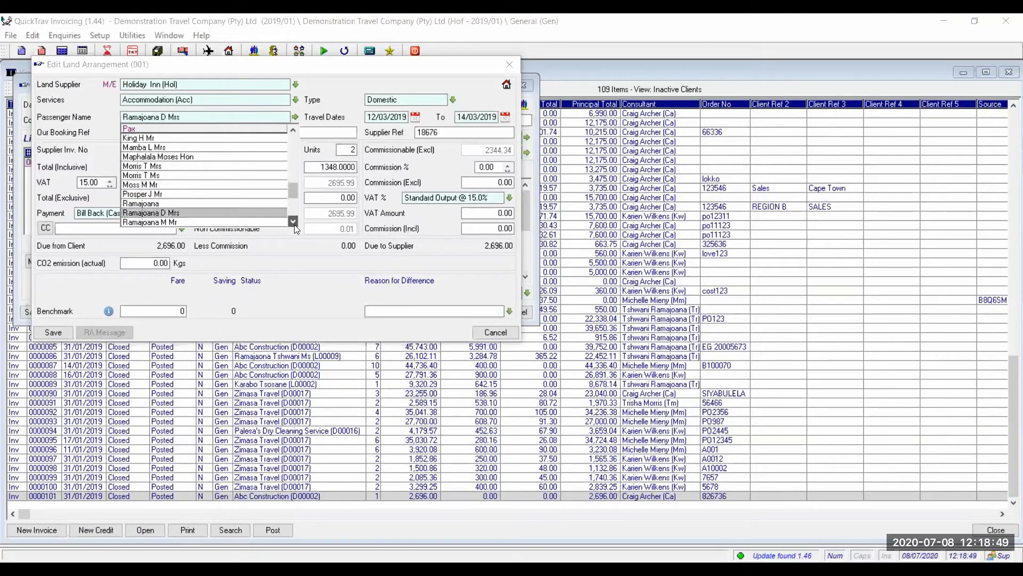
pyautogui.click(295, 225)
pyautogui.click(294, 225)
pyautogui.click(295, 225)
pyautogui.click(294, 225)
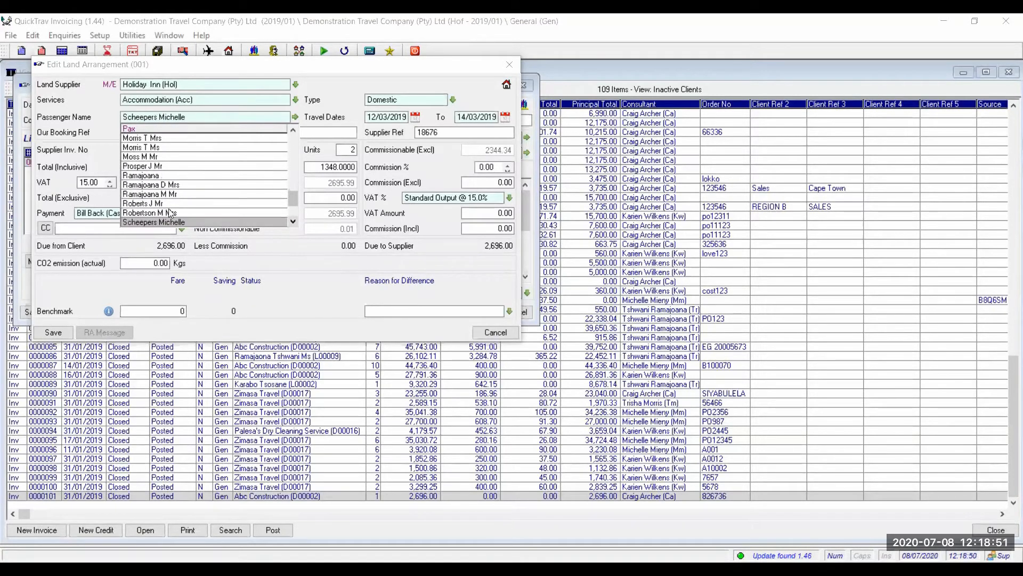
pyautogui.click(169, 177)
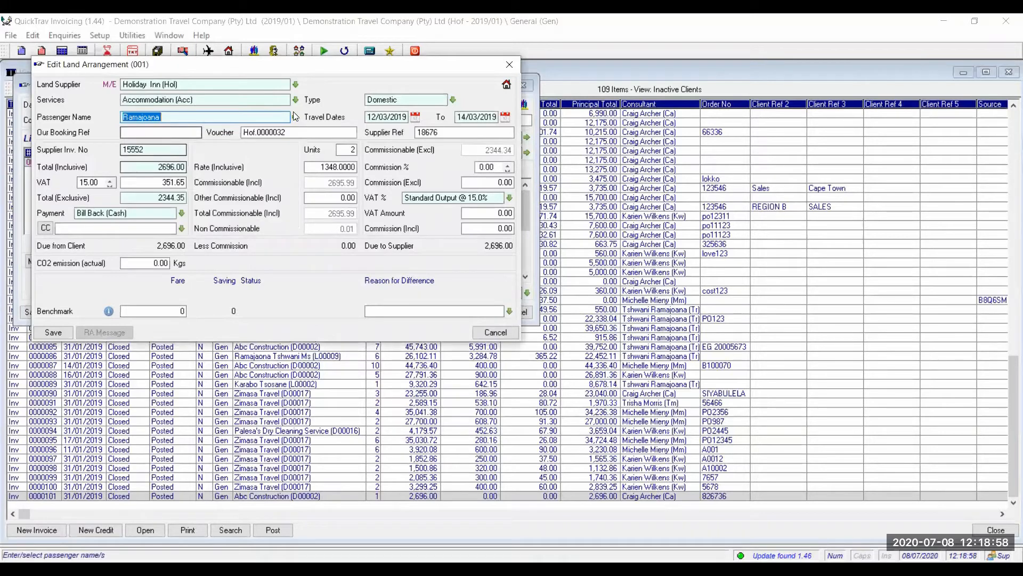
pyautogui.click(47, 335)
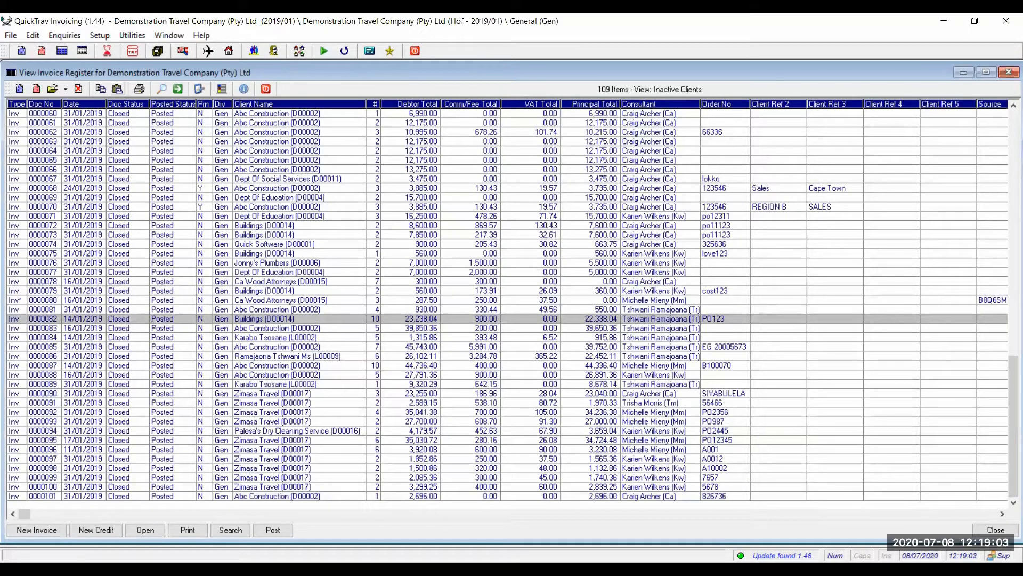
# Close the invoice register and re-save the invoice's land arrangement line.
pyautogui.press('Down')
pyautogui.press('Down')
pyautogui.press('Down')
pyautogui.press('Down')
pyautogui.press('Down')
pyautogui.press('Down')
pyautogui.press('Down')
pyautogui.press('Down')
pyautogui.press('Down')
pyautogui.press('Down')
pyautogui.press('Down')
pyautogui.press('Down')
pyautogui.press('Down')
pyautogui.press('Down')
pyautogui.press('Down')
pyautogui.press('Down')
pyautogui.press('Down')
pyautogui.press('Down')
pyautogui.press('Down')
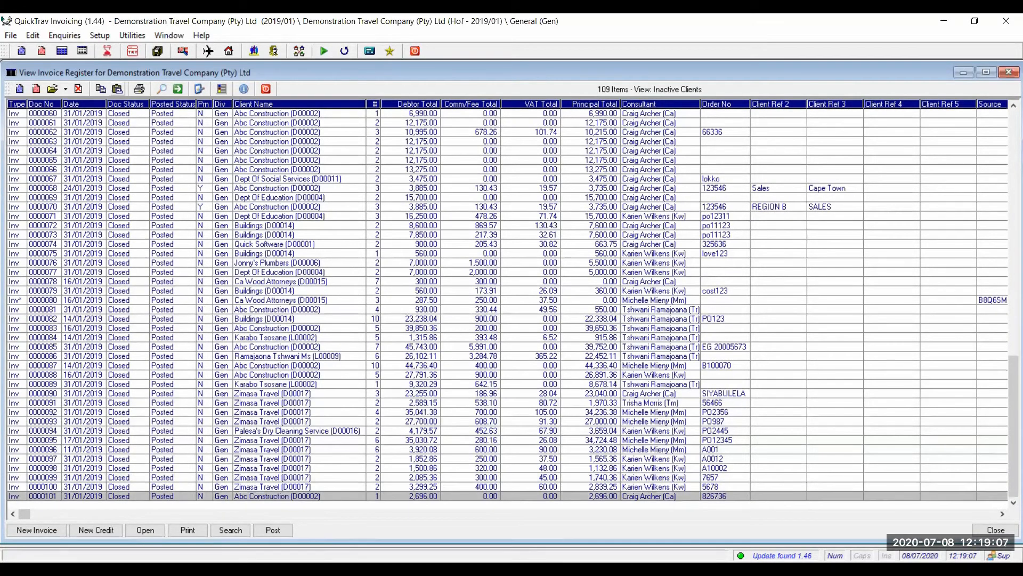
pyautogui.click(266, 89)
pyautogui.doubleClick(190, 168)
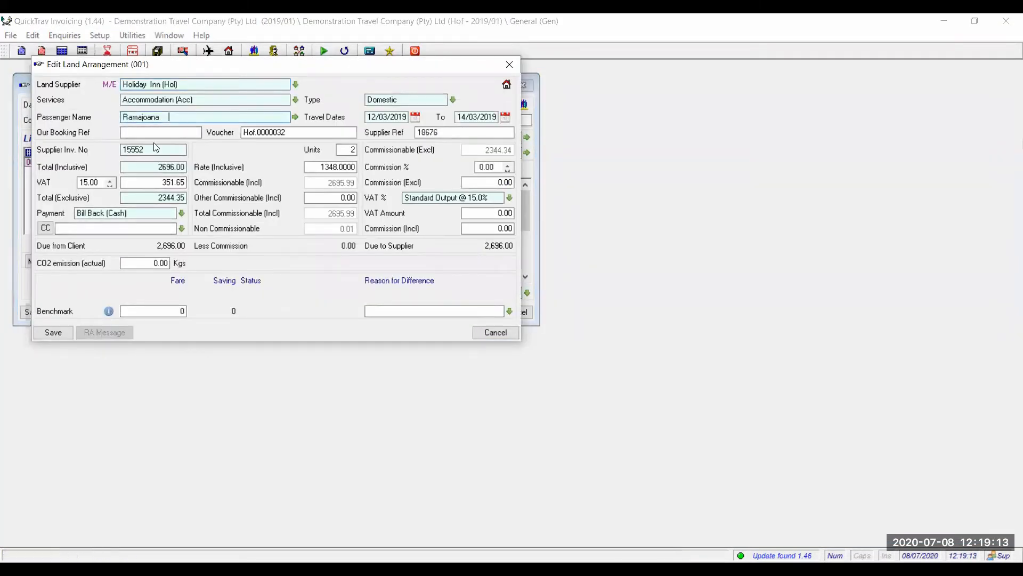
pyautogui.click(54, 333)
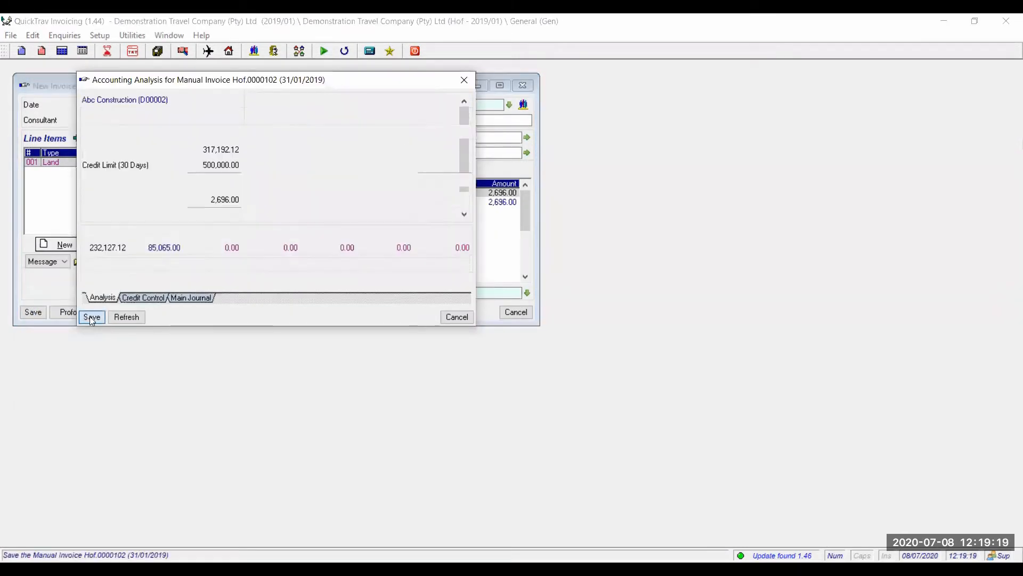
# Save the A/C analysis for the 2,696.00 invoice without printing, and close the invoice form.
pyautogui.click(92, 317)
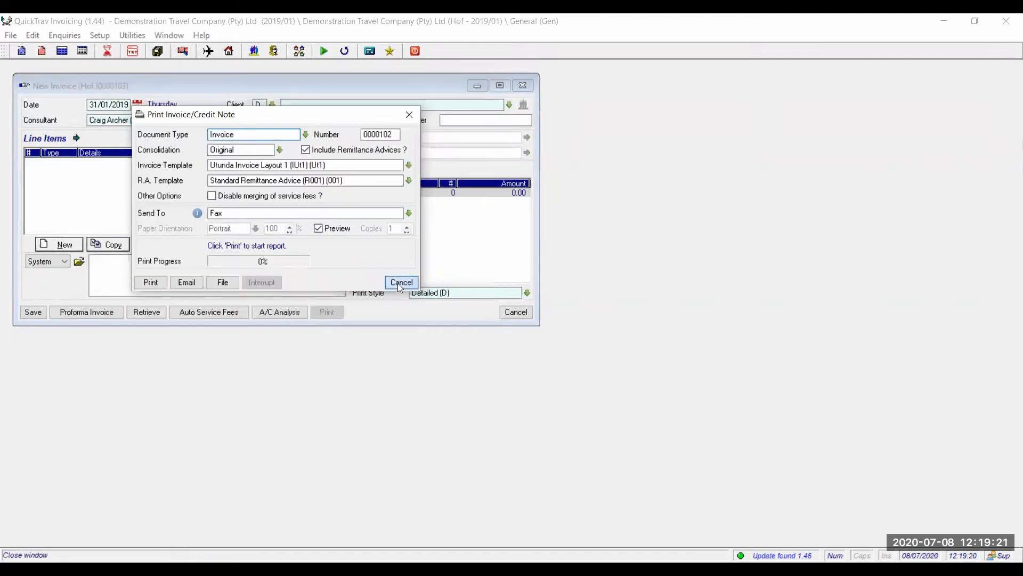
pyautogui.click(402, 282)
pyautogui.click(517, 313)
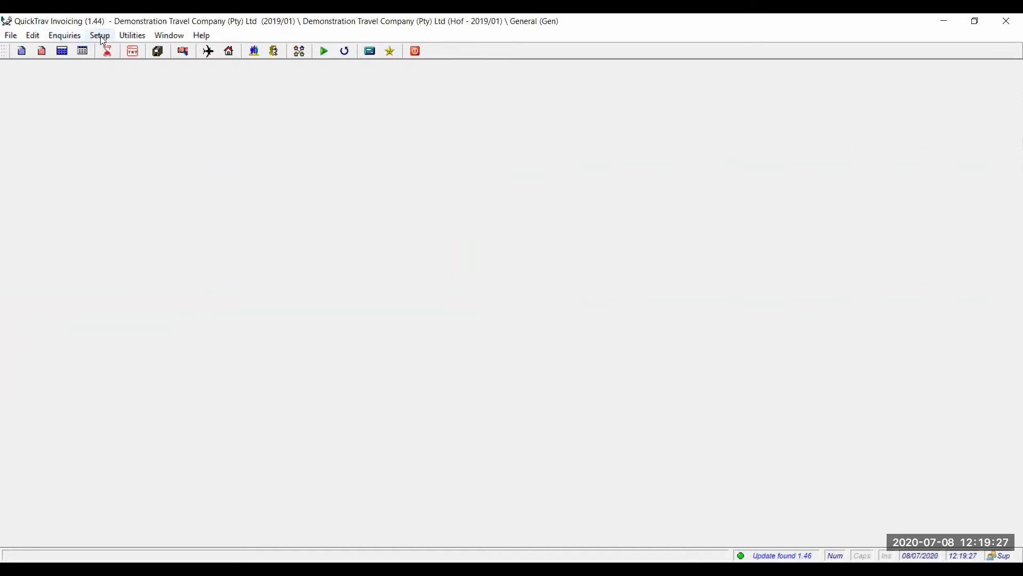
pyautogui.click(100, 36)
pyautogui.moveTo(166, 147)
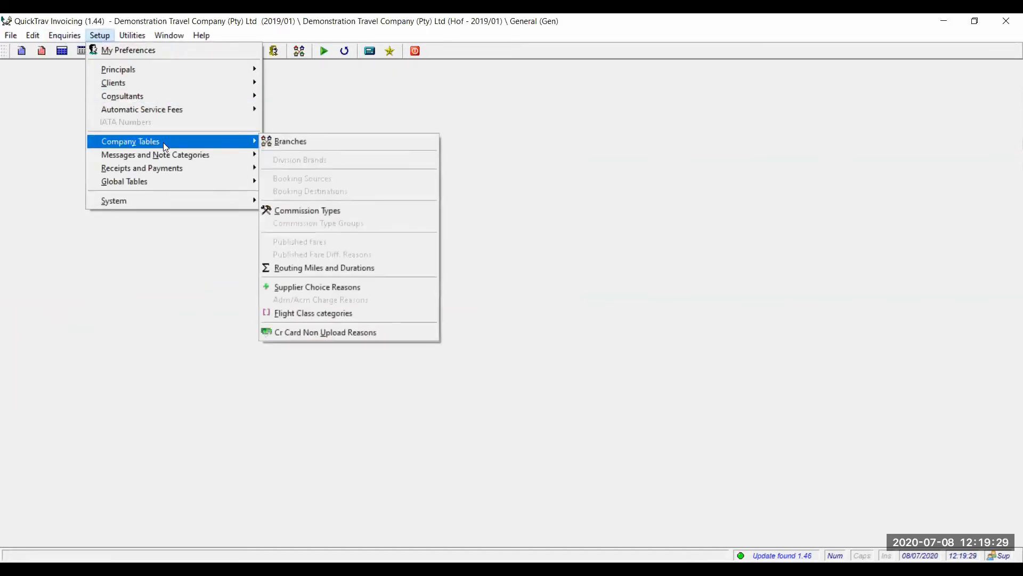
pyautogui.click(21, 124)
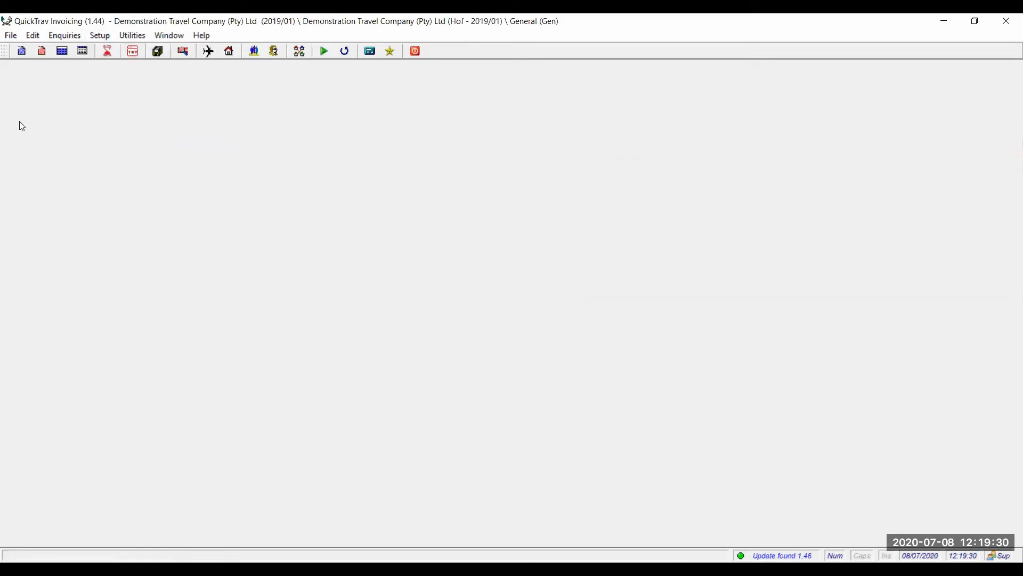
pyautogui.click(62, 50)
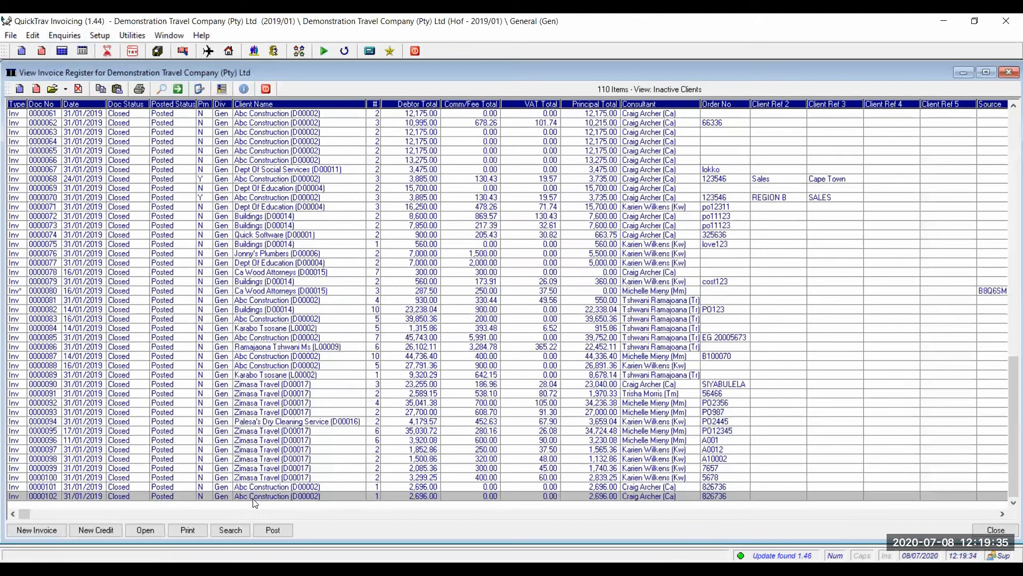
pyautogui.doubleClick(254, 496)
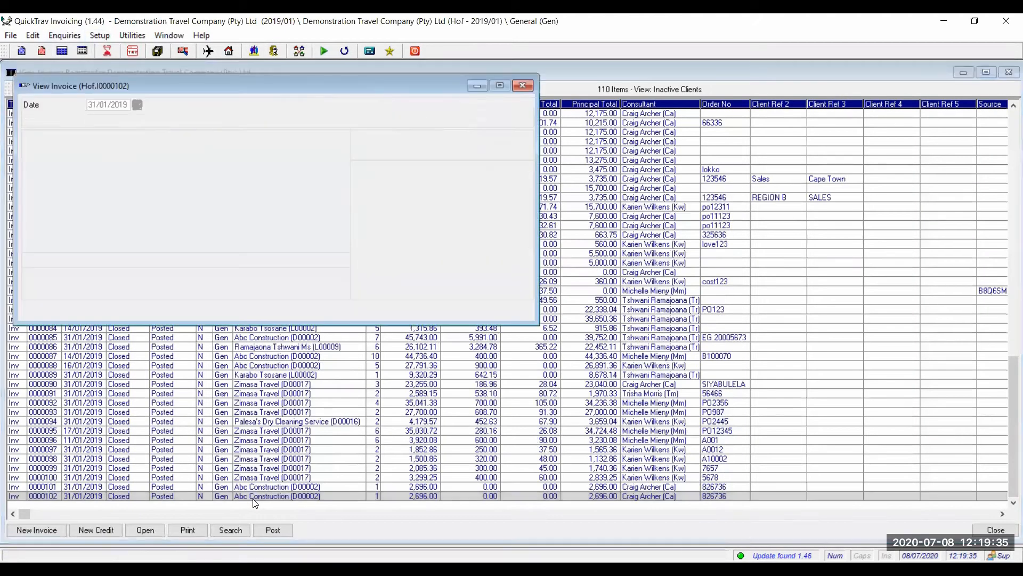
pyautogui.doubleClick(229, 167)
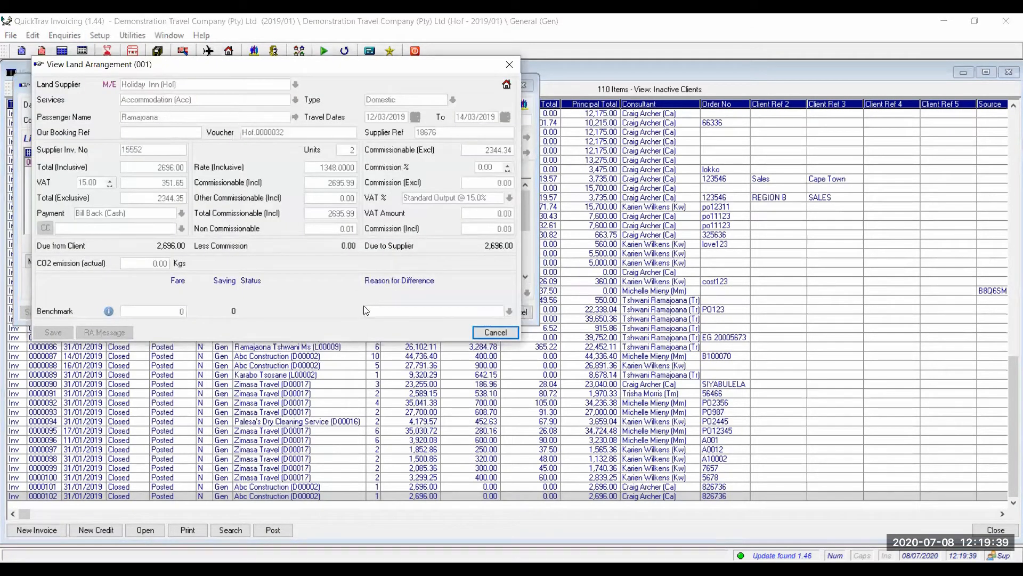
pyautogui.click(491, 333)
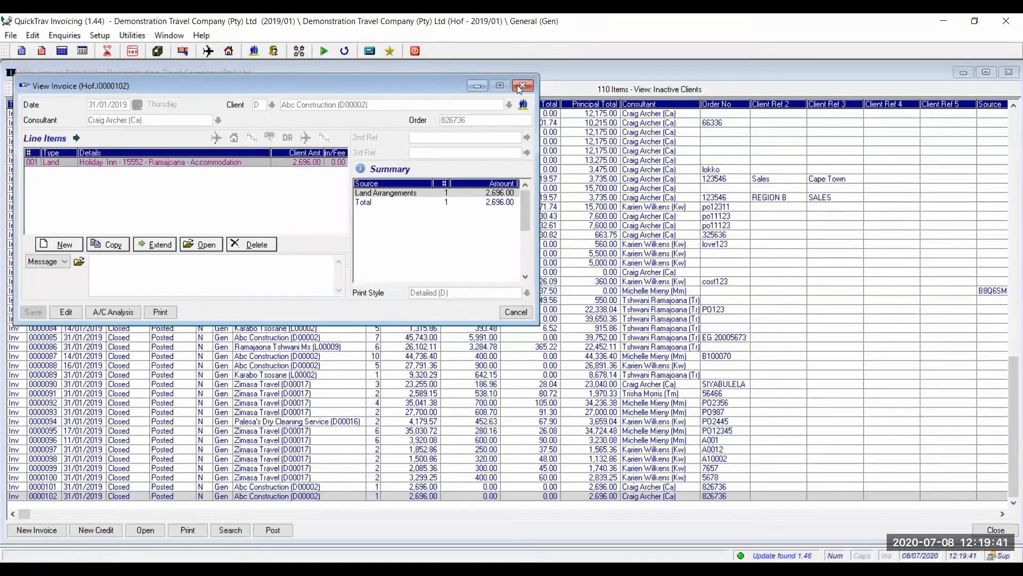
pyautogui.click(523, 85)
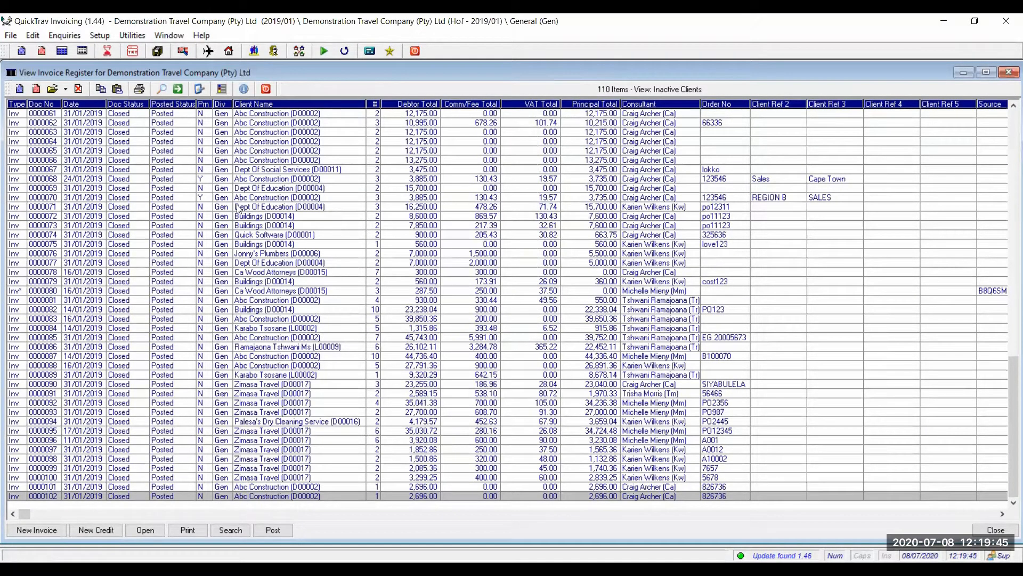
pyautogui.click(266, 89)
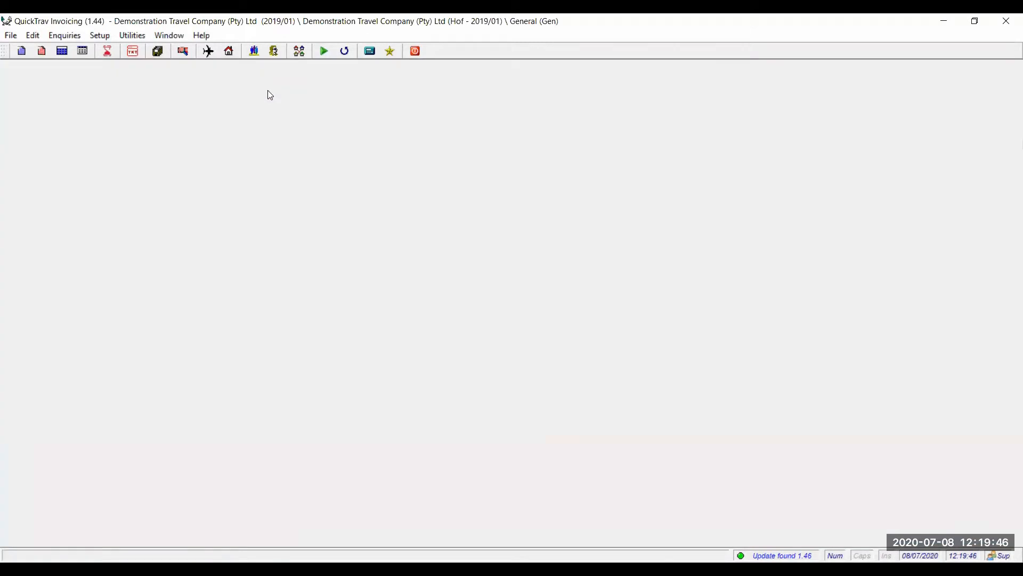
# Tick Force name from list on Abc Construction's Passengers tab, save, and close View Corporates.
pyautogui.click(254, 53)
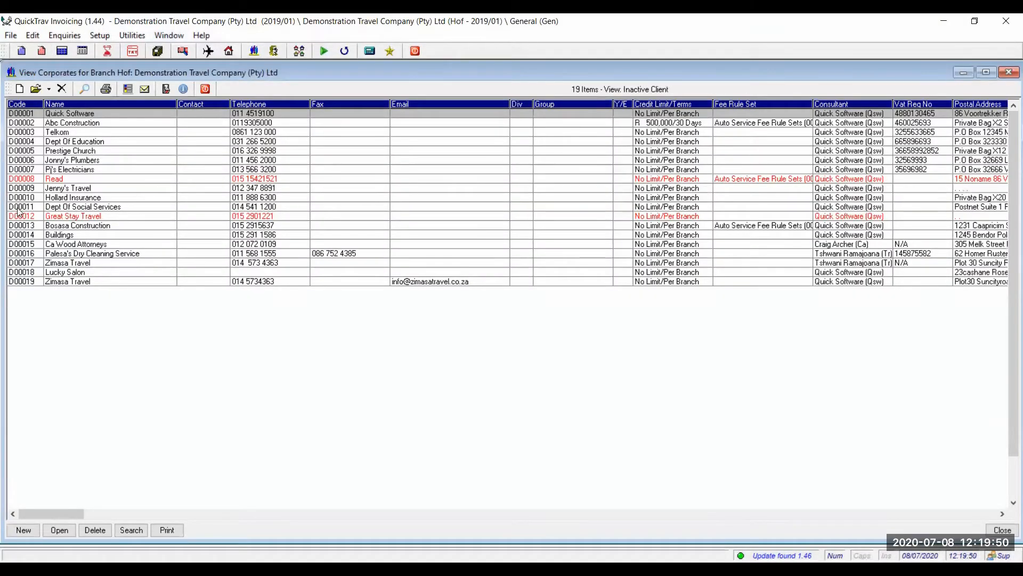
pyautogui.doubleClick(101, 125)
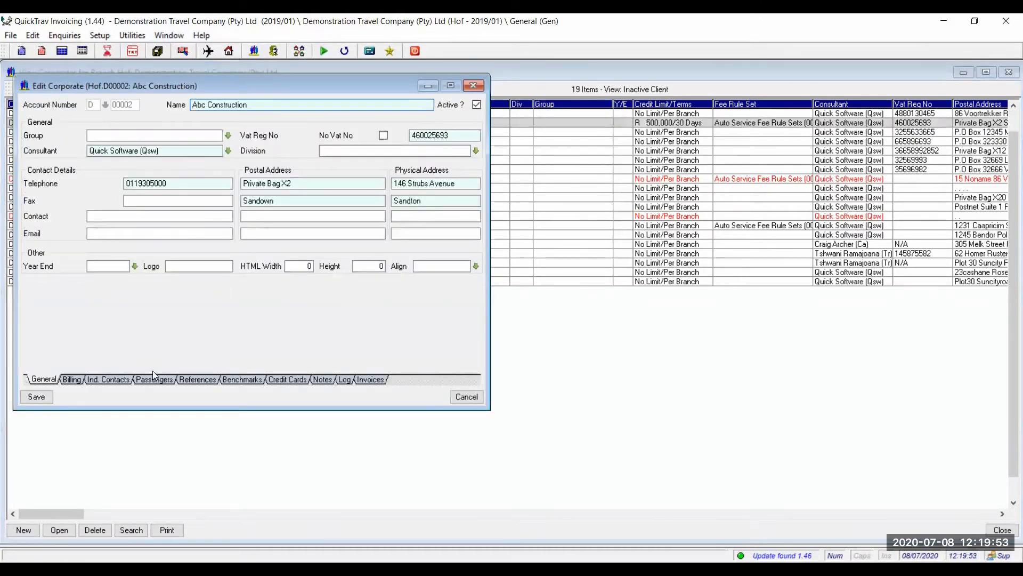
pyautogui.click(153, 377)
pyautogui.click(43, 168)
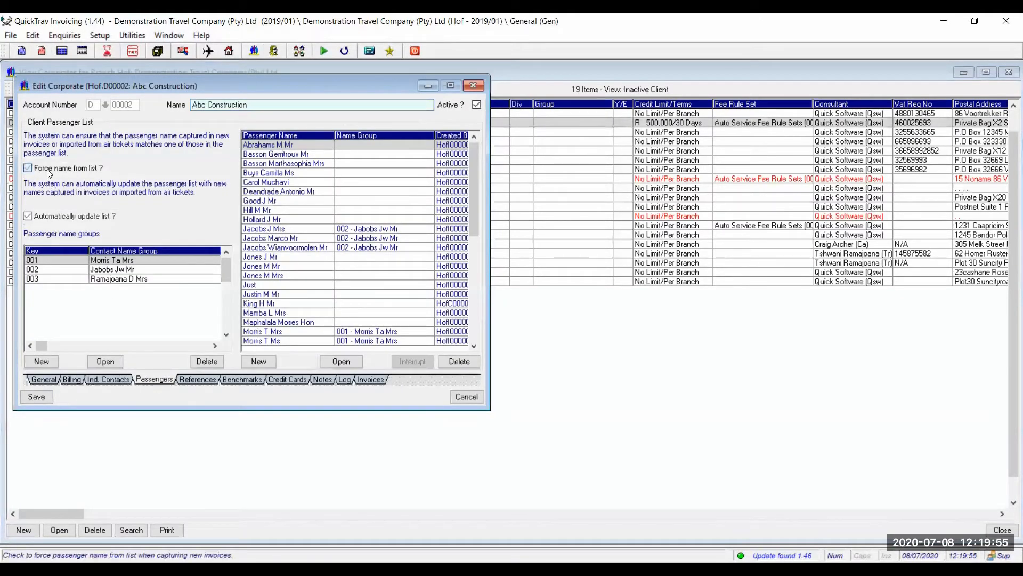
pyautogui.click(31, 400)
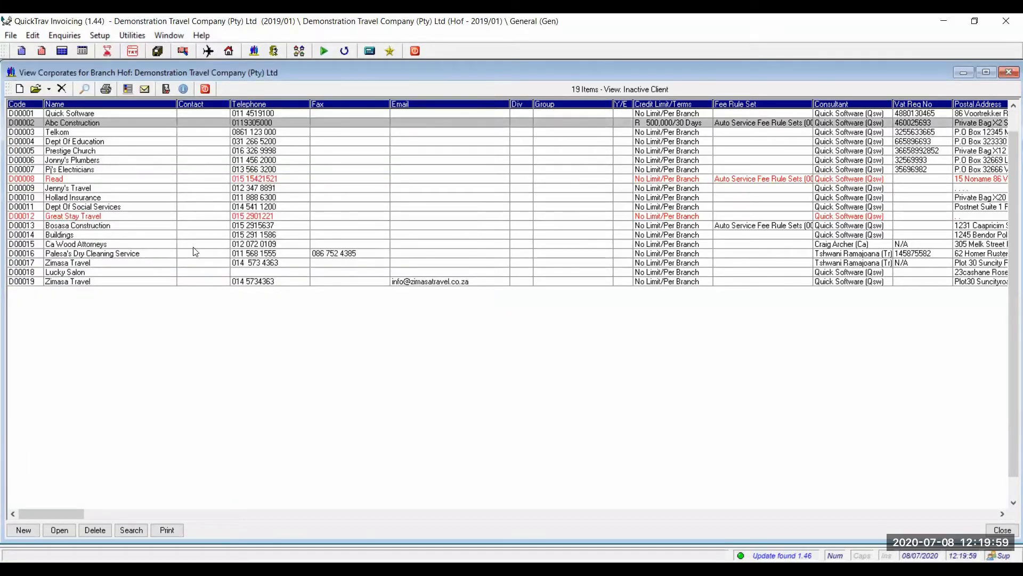
pyautogui.click(205, 89)
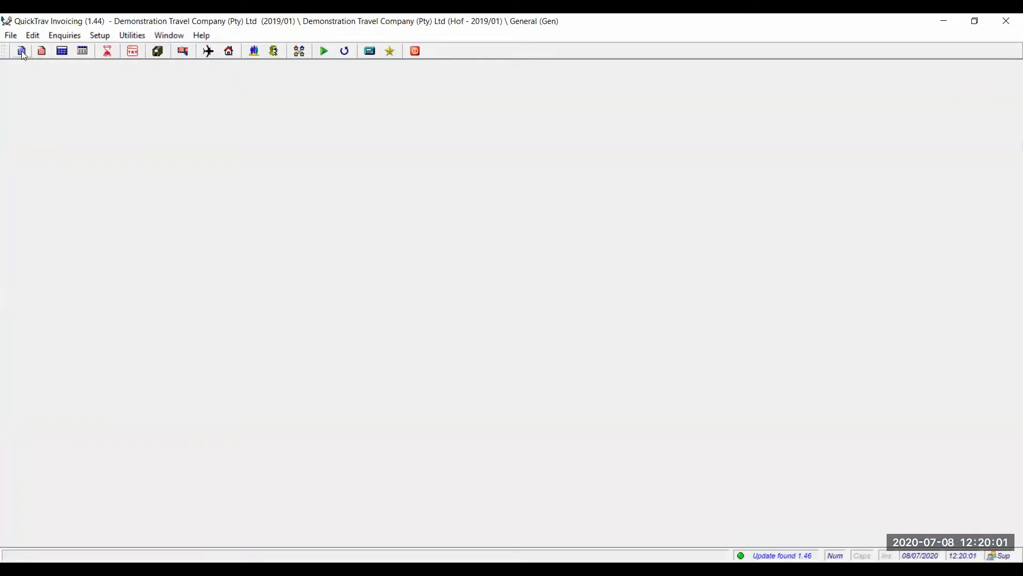
# Paste invoice 0000102 from the Invoice Register as a new invoice copy.
pyautogui.click(64, 53)
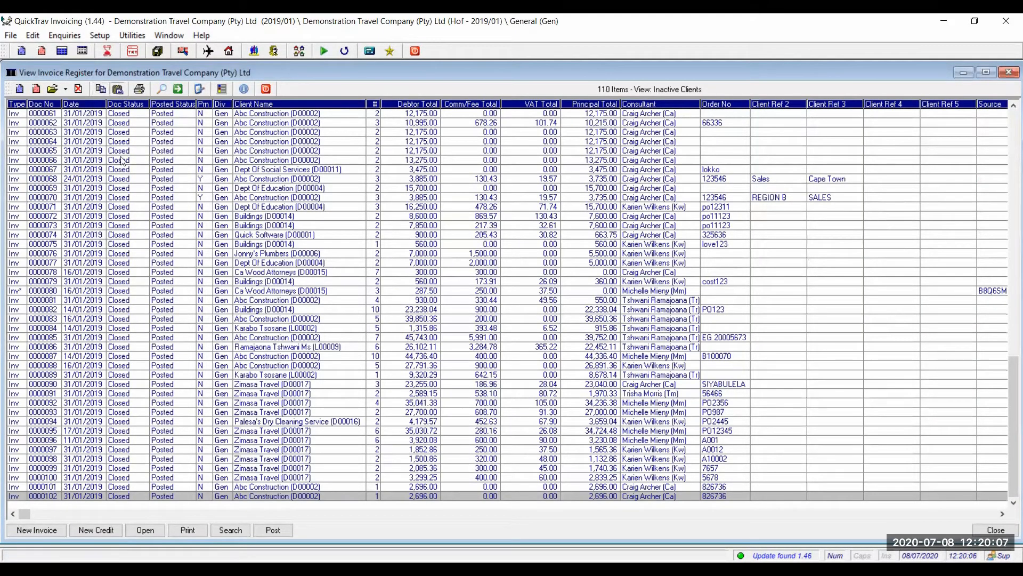
pyautogui.hotkey('ctrl', 'v')
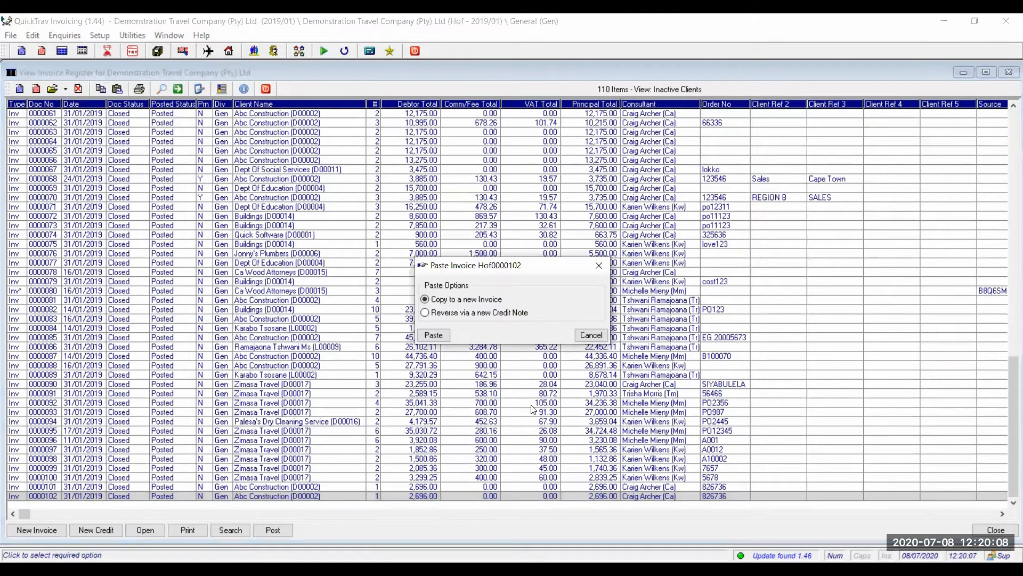
pyautogui.click(434, 334)
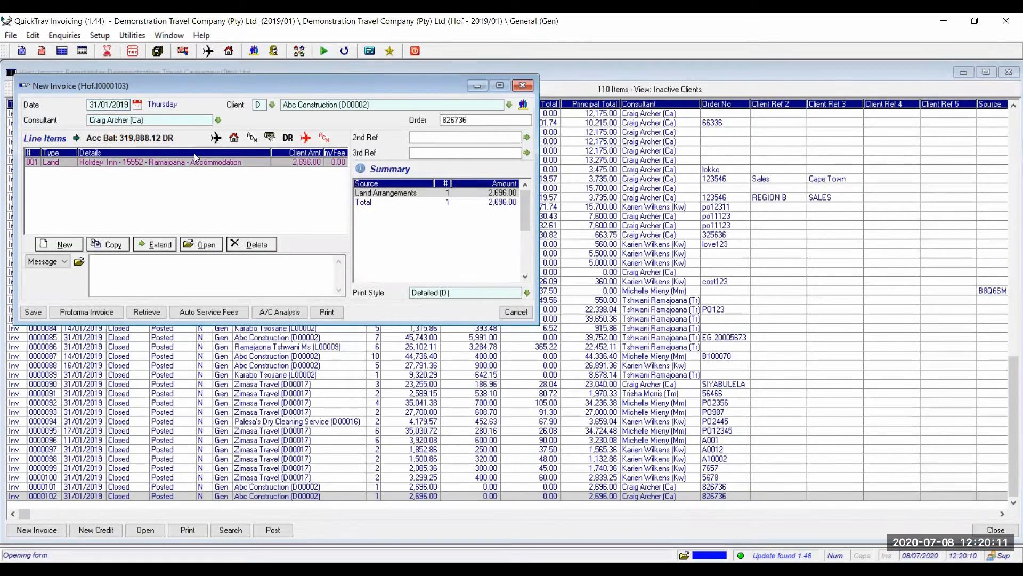
# Replace the Holiday Inn land line's passenger with one picked from the lookup, and save it.
pyautogui.doubleClick(195, 160)
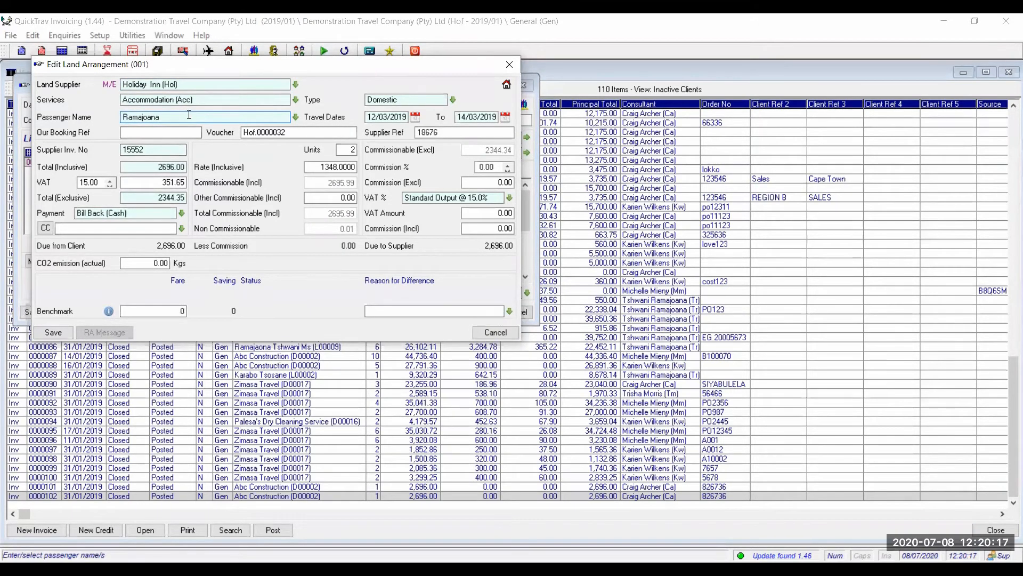
pyautogui.moveTo(142, 108); pyautogui.dragTo(92, 108)
pyautogui.press('BackSpace')
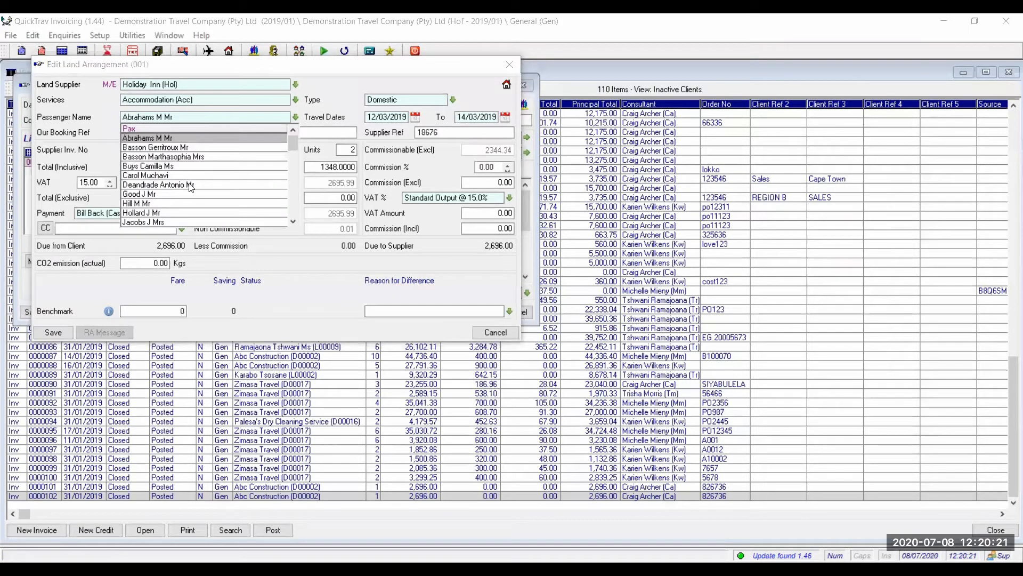
pyautogui.write('RAM')
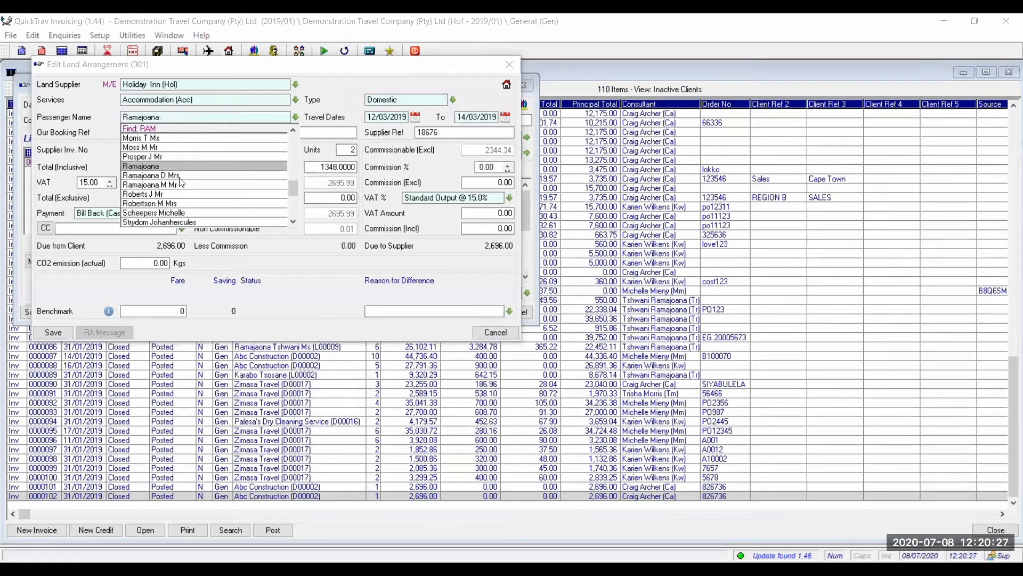
pyautogui.click(179, 176)
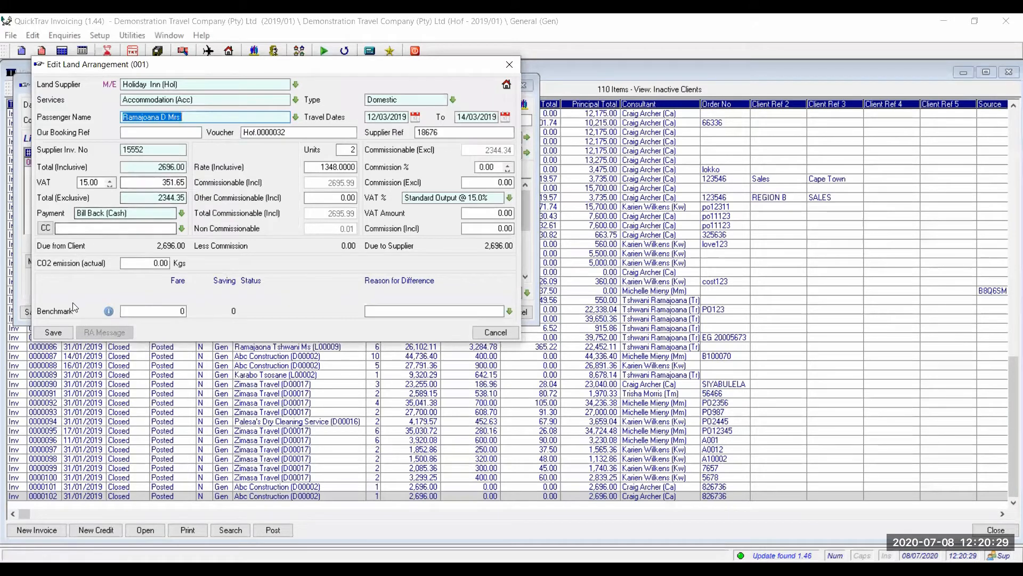
pyautogui.click(63, 331)
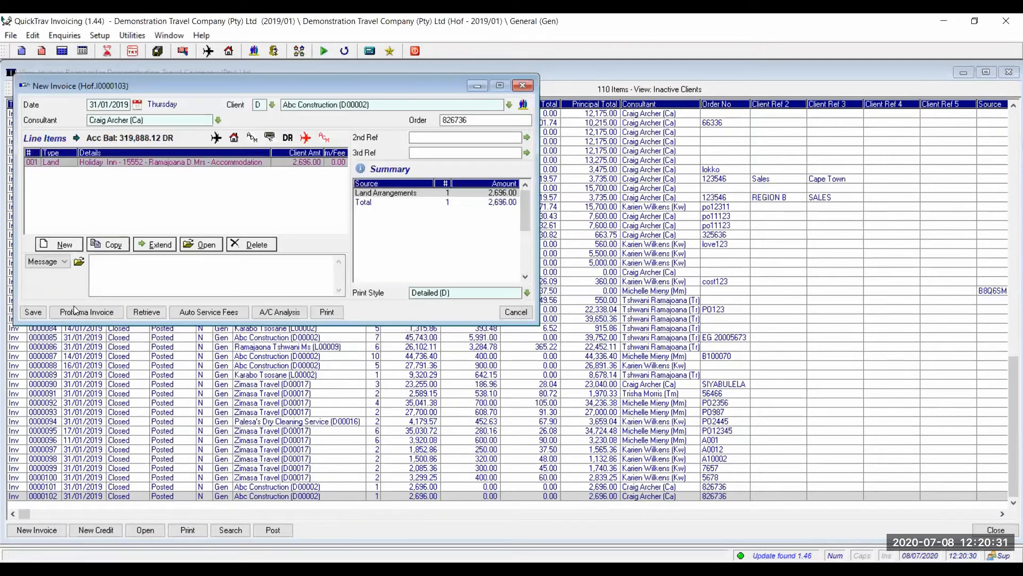
# Save the Abc Construction invoice as 0000103 without printing, then close the blank New Invoice window.
pyautogui.click(33, 313)
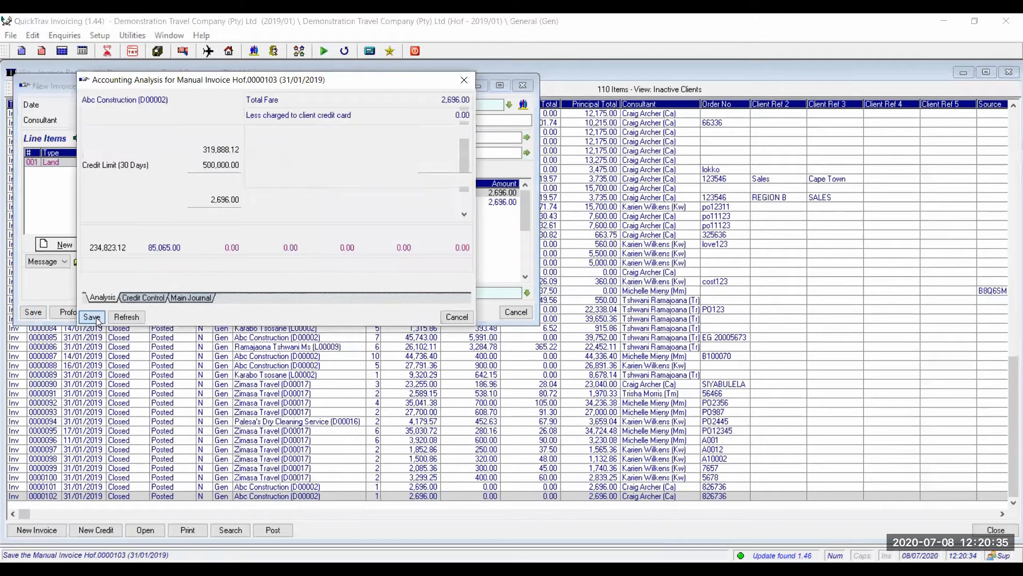
pyautogui.click(94, 317)
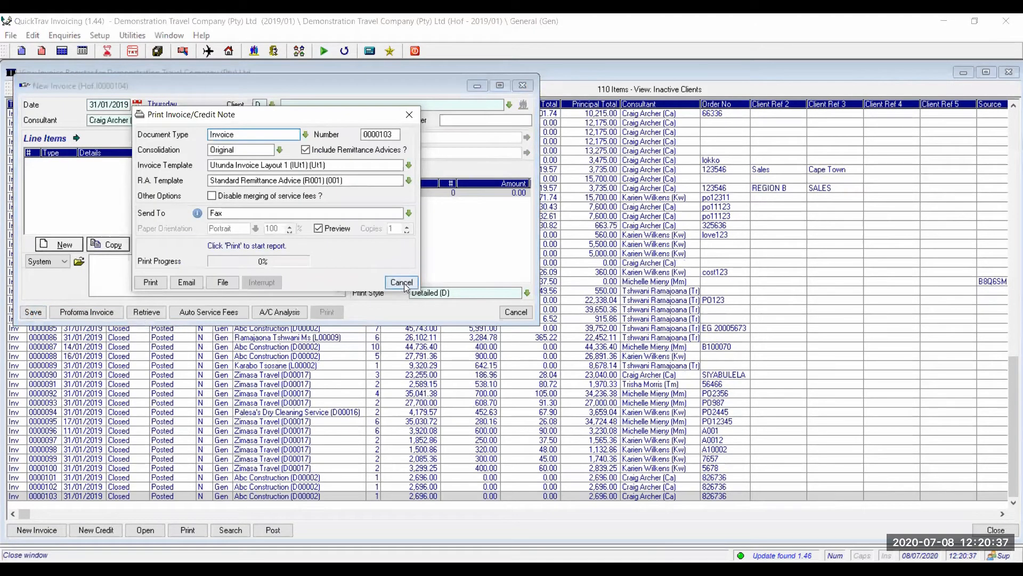
pyautogui.click(402, 282)
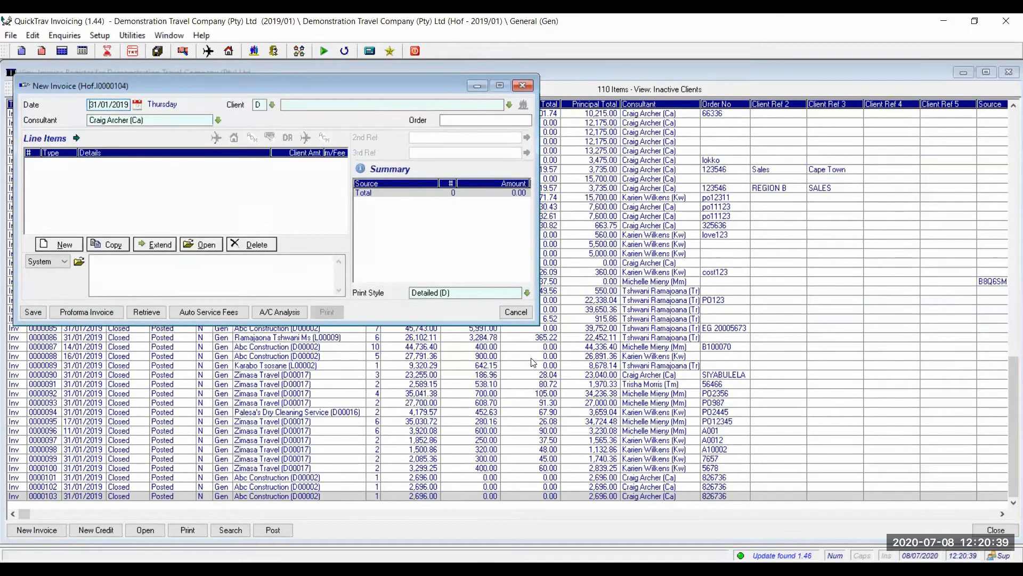
pyautogui.click(515, 312)
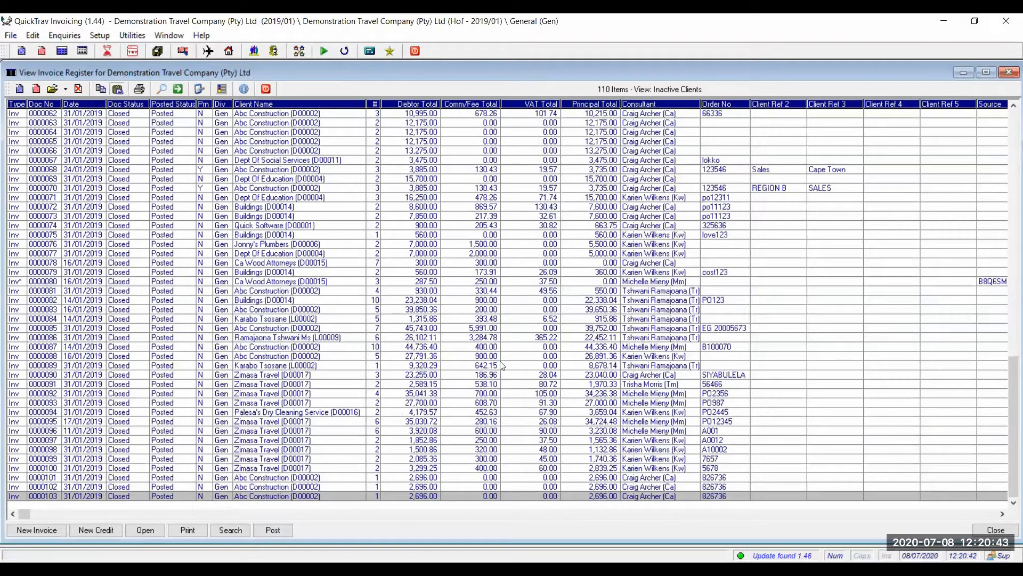
# Paste invoice 0000103 into a new invoice and change the Holiday Inn line's passenger to the surname-only entry.
pyautogui.hotkey('ctrl', 'v')
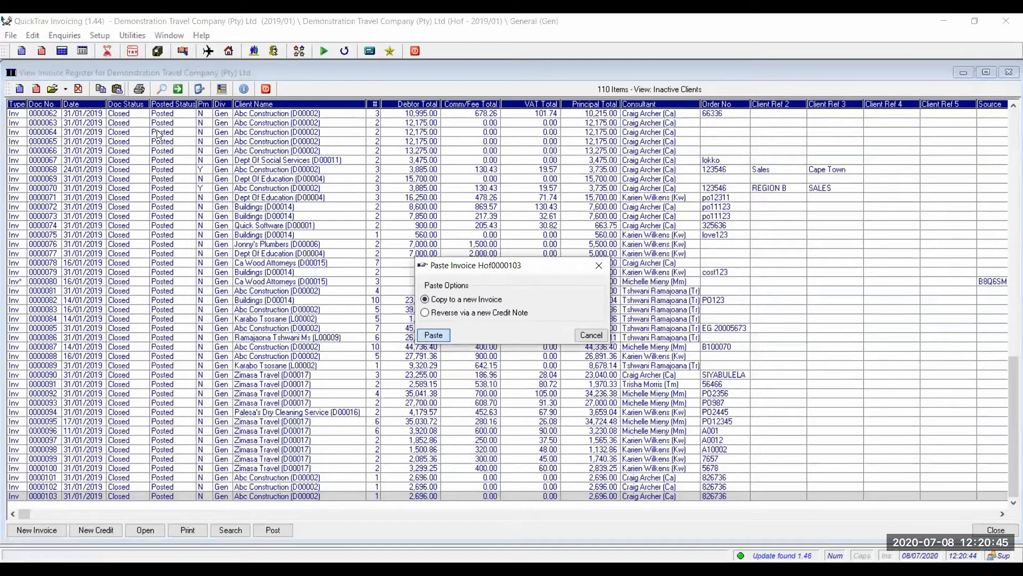
pyautogui.press('Return')
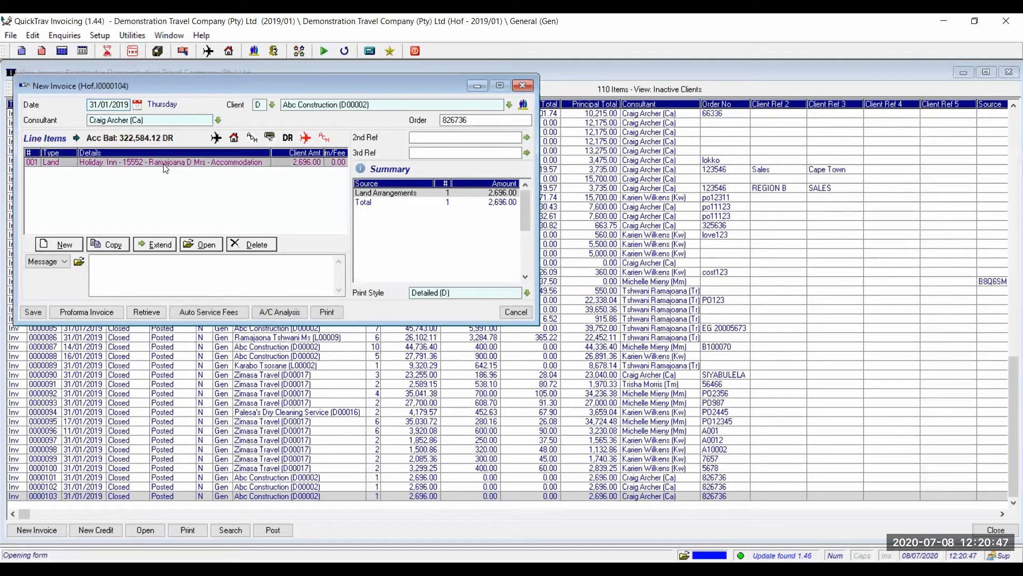
pyautogui.doubleClick(165, 167)
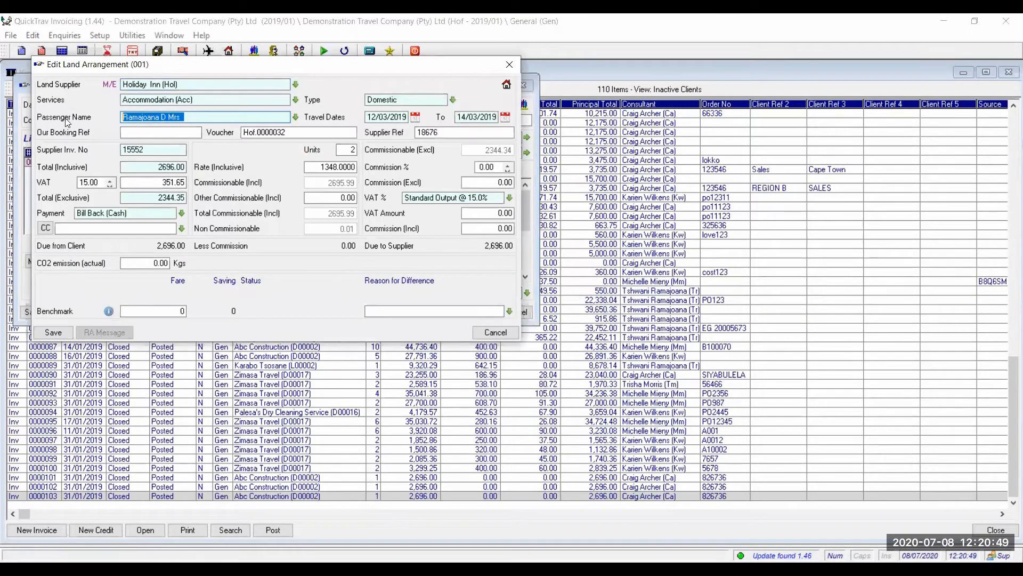
pyautogui.write('Ramaojao')
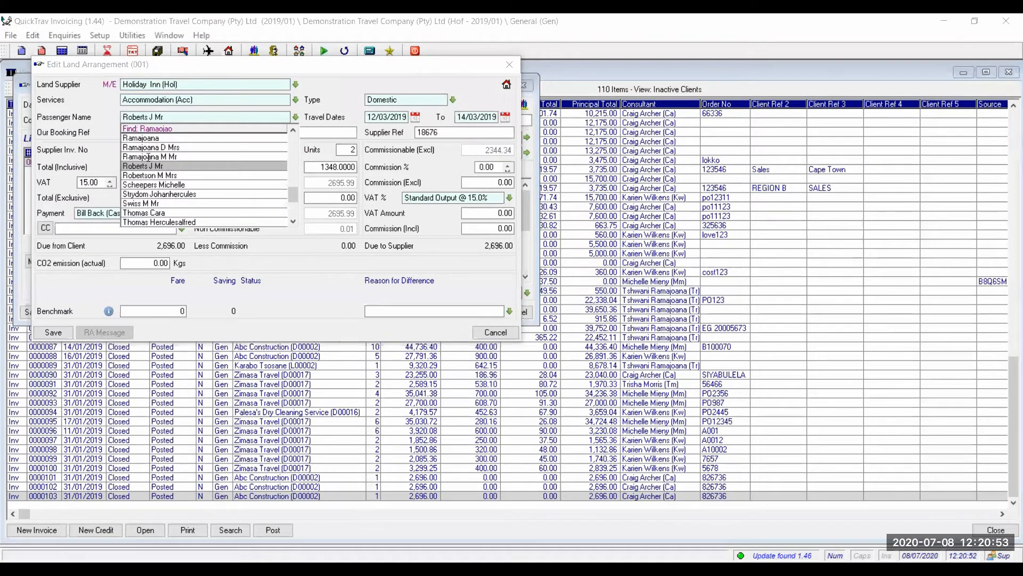
pyautogui.click(143, 138)
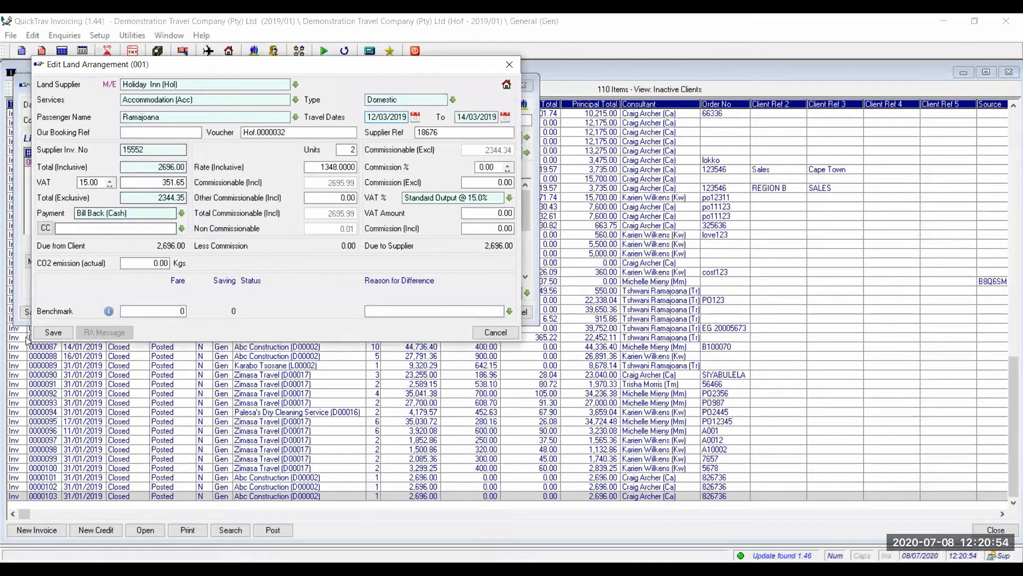
pyautogui.click(56, 335)
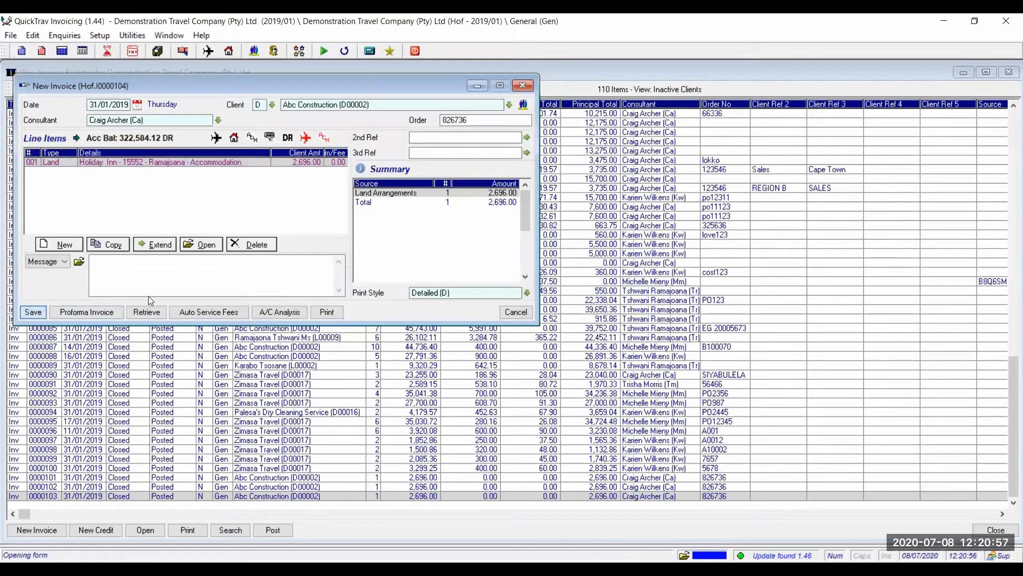
# Save the copy as invoice 0000104 and cancel the proforma printing.
pyautogui.click(96, 317)
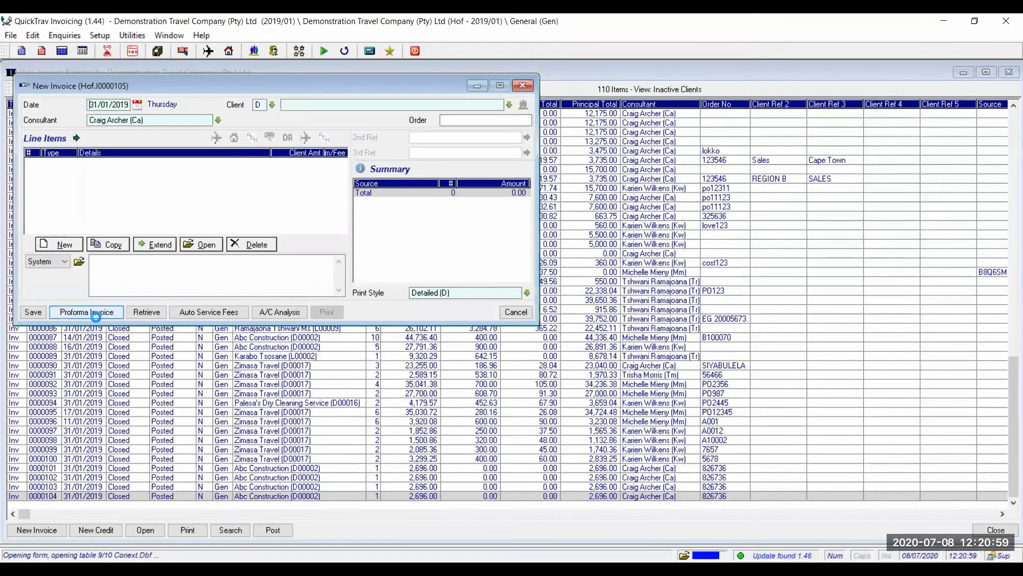
pyautogui.click(96, 316)
pyautogui.click(401, 283)
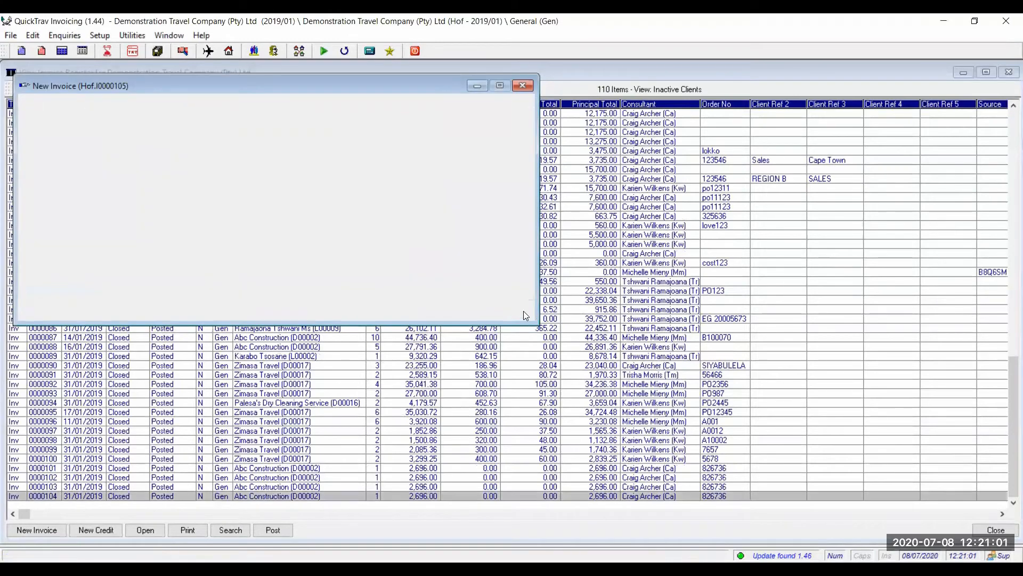
pyautogui.click(64, 36)
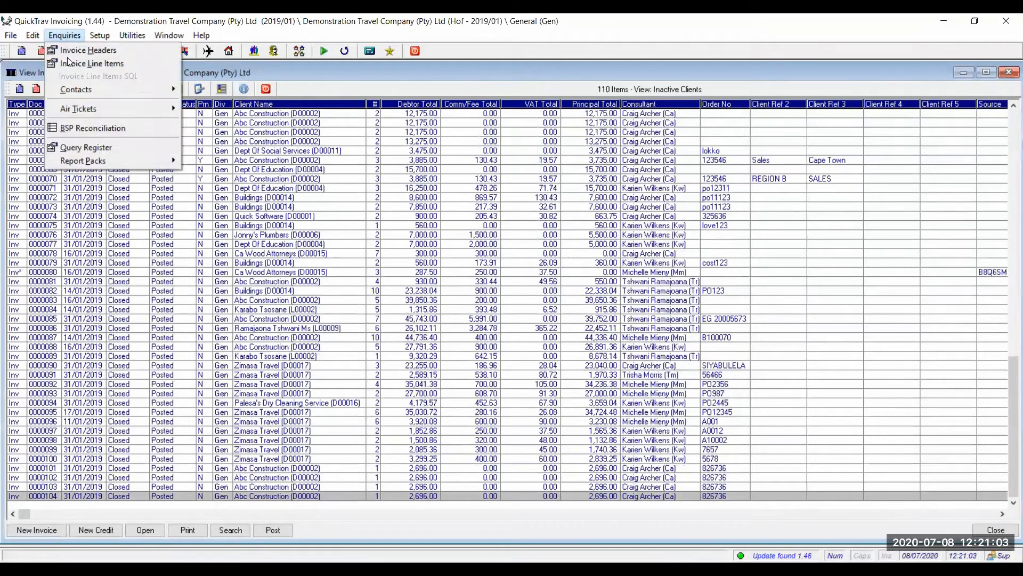
# Open the invoice line items query and set its first grouping to Passenger Name Group.
pyautogui.click(70, 64)
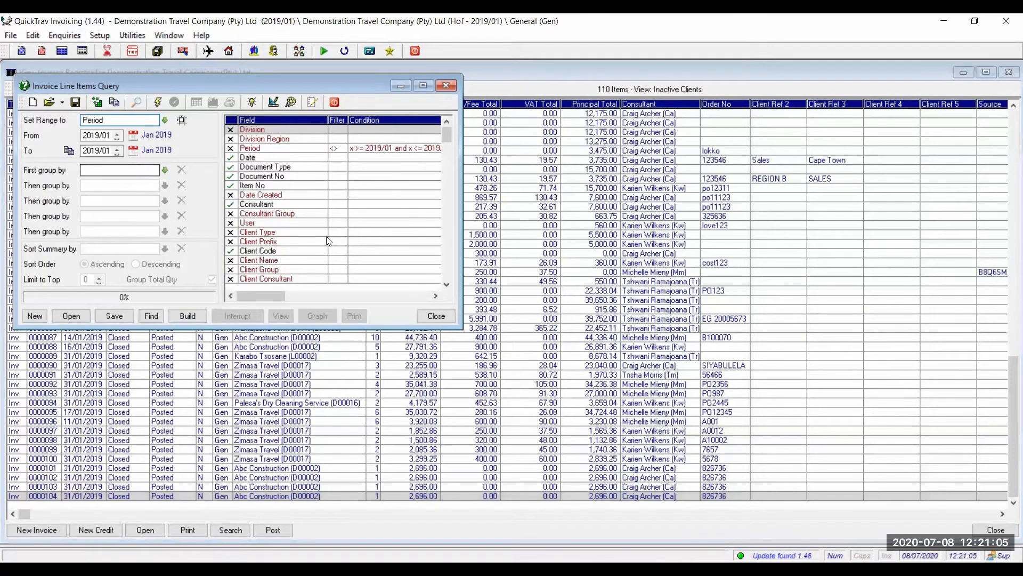
pyautogui.click(109, 170)
pyautogui.write('Passenger Name')
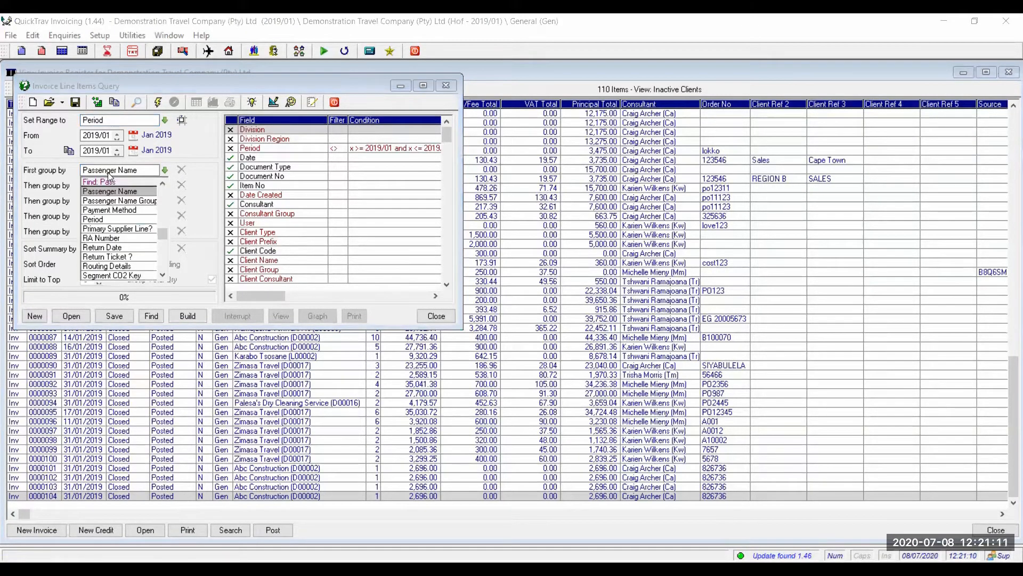
pyautogui.press('Down')
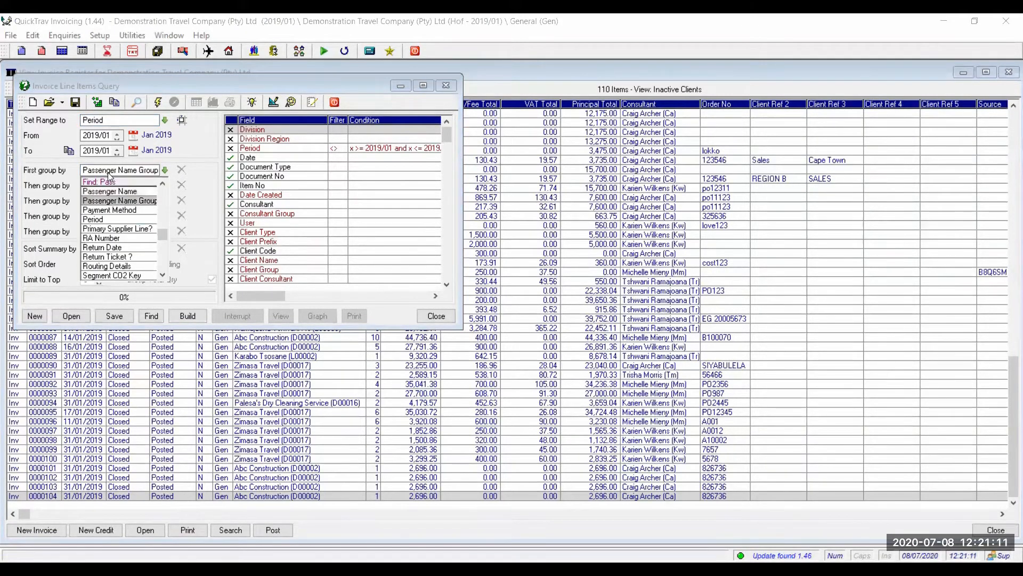
pyautogui.press('Return')
# Filter the query's Client Code to equal D00002 (Abc Construction).
pyautogui.click(295, 251)
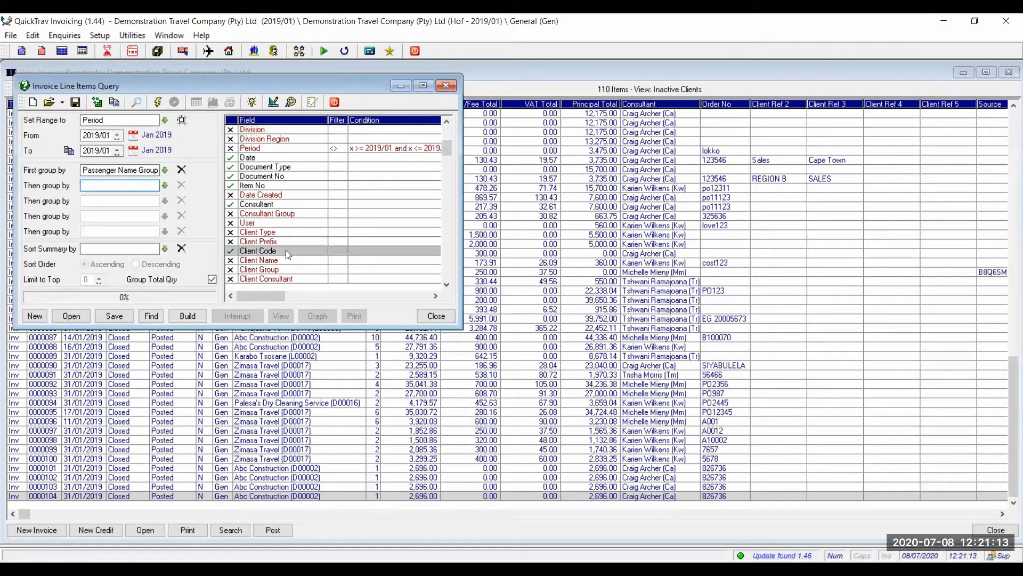
pyautogui.doubleClick(286, 251)
pyautogui.click(205, 177)
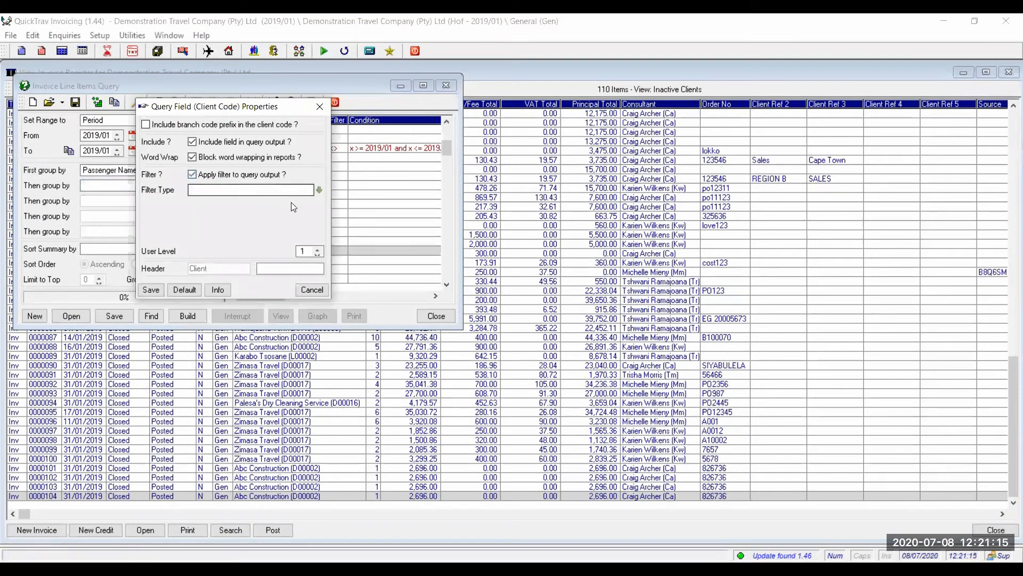
pyautogui.click(319, 189)
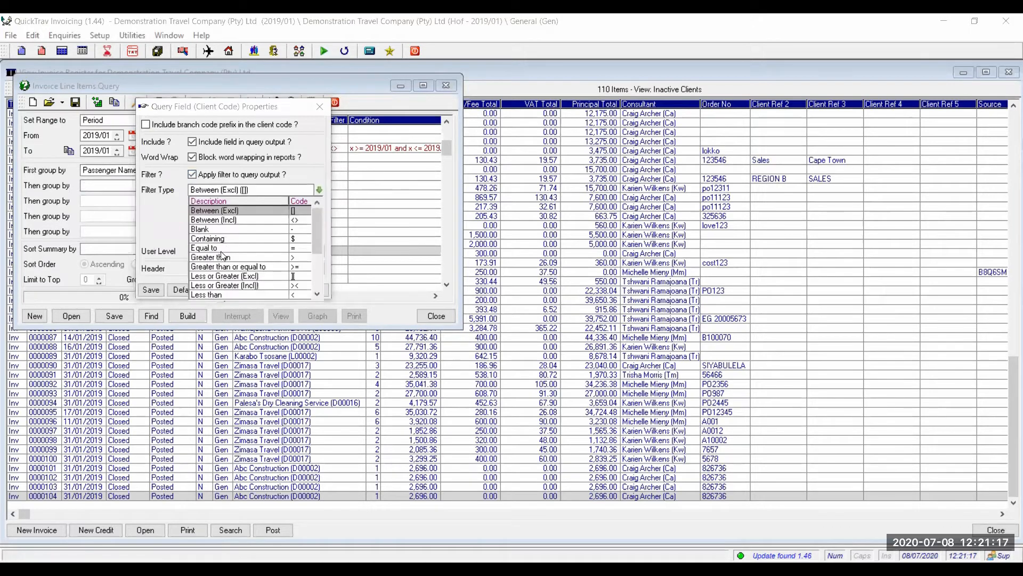
pyautogui.click(203, 228)
pyautogui.write('abc')
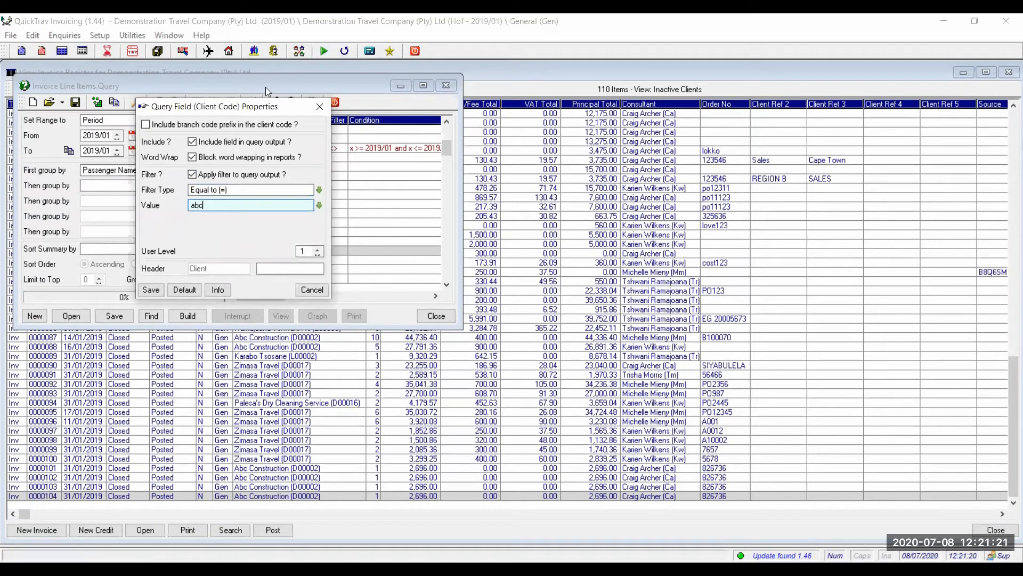
pyautogui.press('Tab')
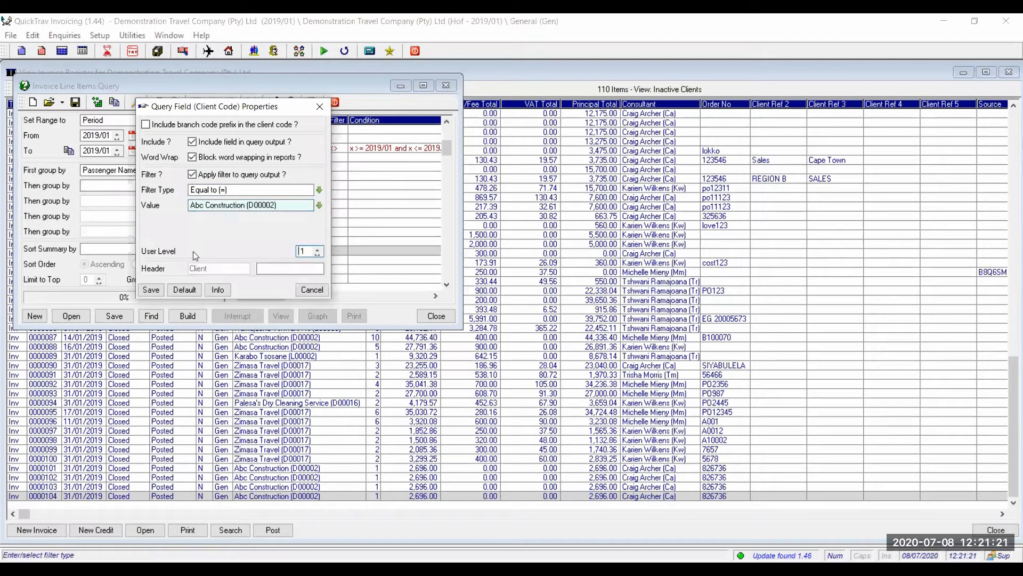
pyautogui.click(151, 290)
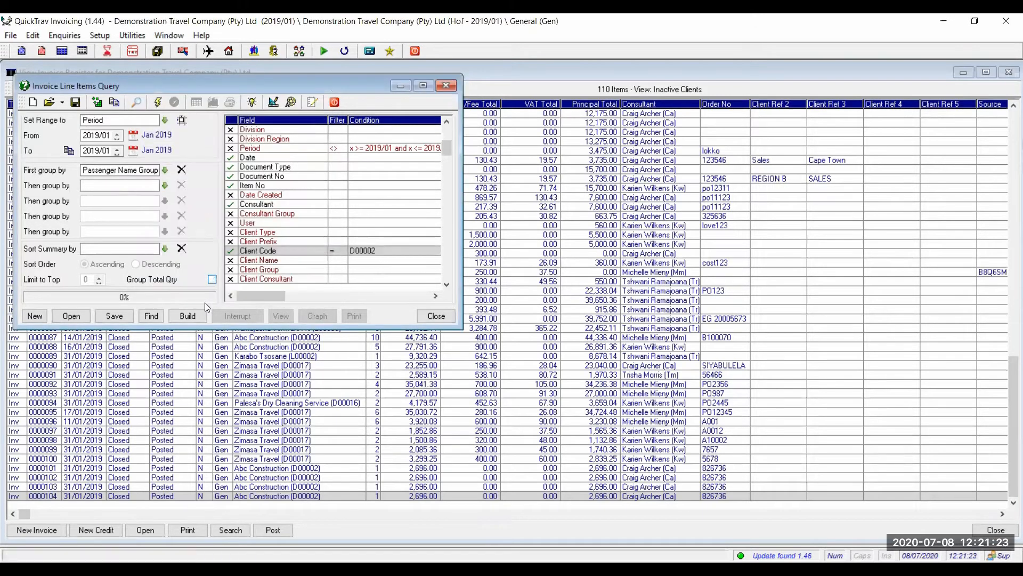
pyautogui.click(188, 315)
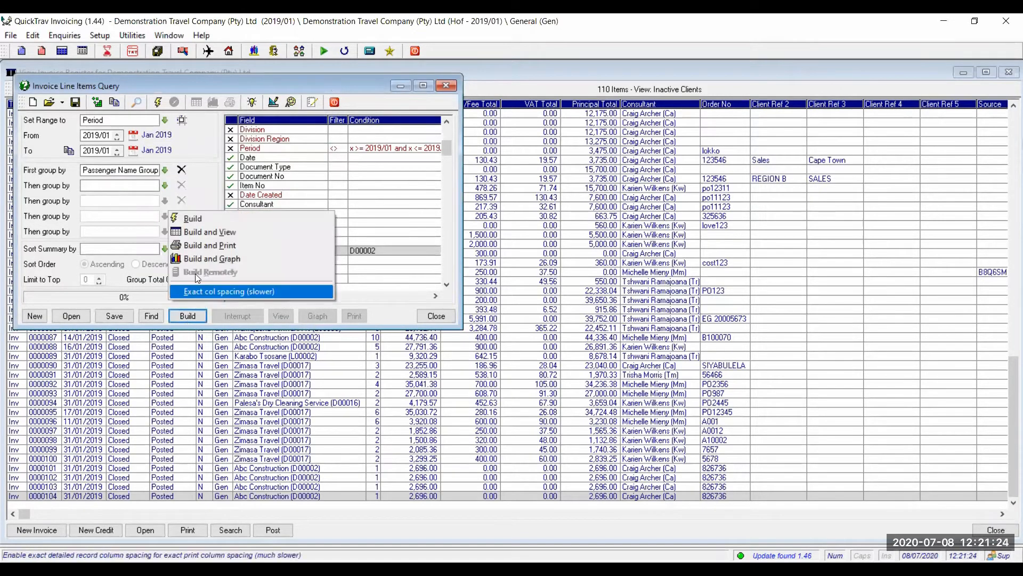
# Build and view the query, showing Full (All Levels) detail under each passenger group.
pyautogui.click(209, 232)
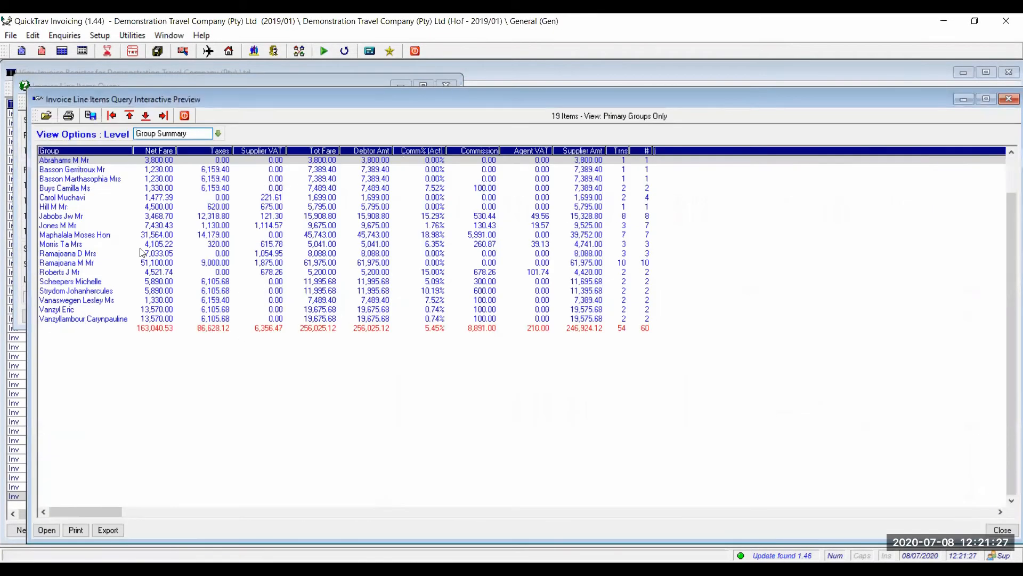
pyautogui.click(84, 255)
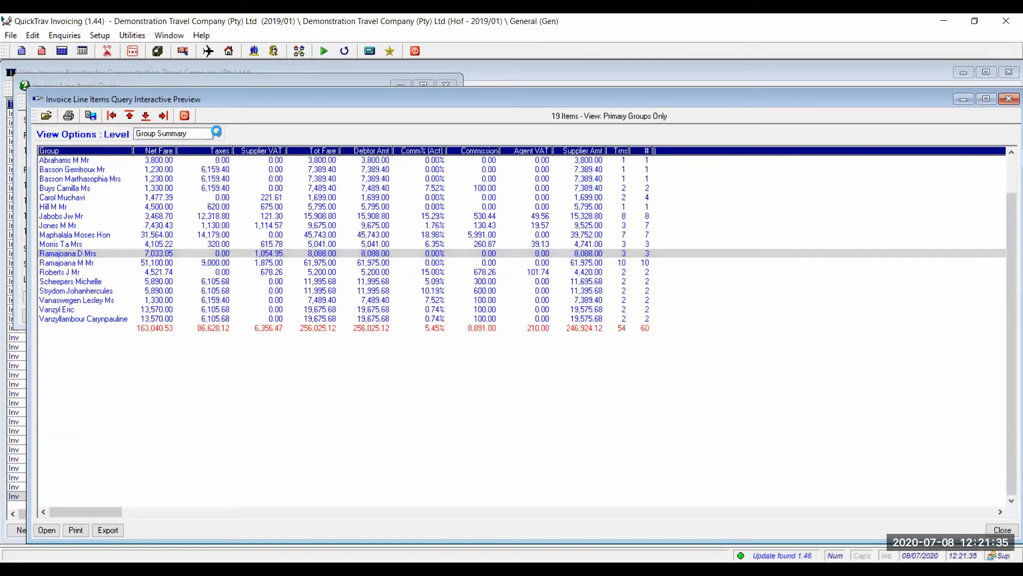
pyautogui.click(218, 134)
pyautogui.click(176, 164)
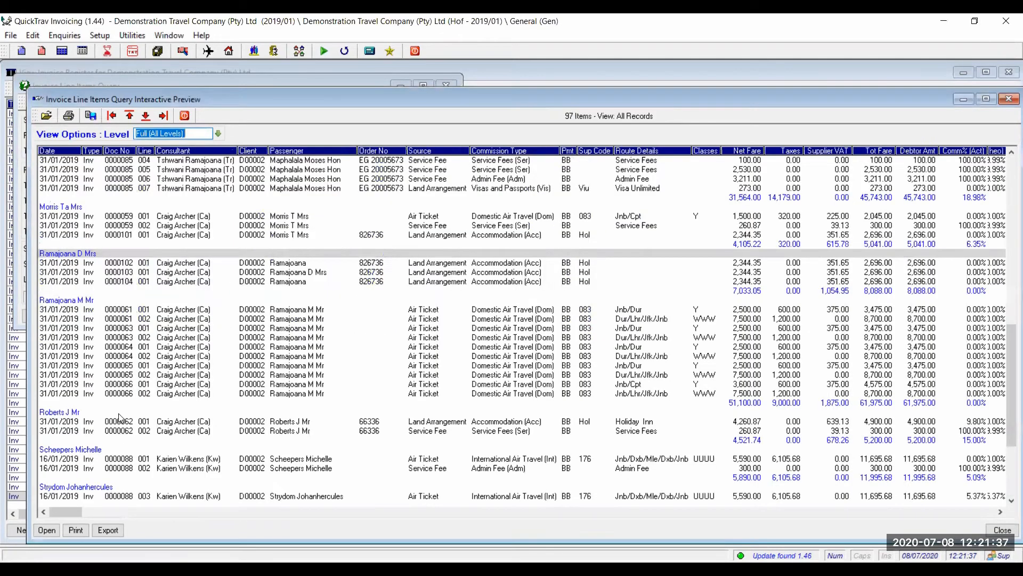
# Step through the passenger group's line items for documents 0000102 to 0000104.
pyautogui.press('Down')
pyautogui.press('Down')
pyautogui.press('Down')
pyautogui.press('Down')
pyautogui.press('Down')
pyautogui.press('Down')
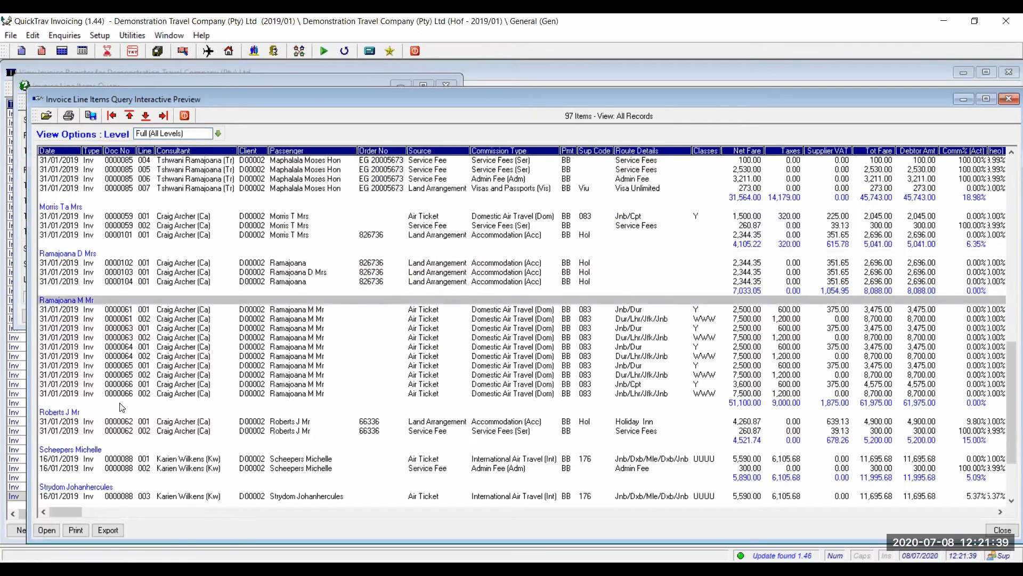
pyautogui.press('Up')
pyautogui.press('Up')
pyautogui.press('Up')
pyautogui.press('Up')
pyautogui.press('Up')
pyautogui.press('Up')
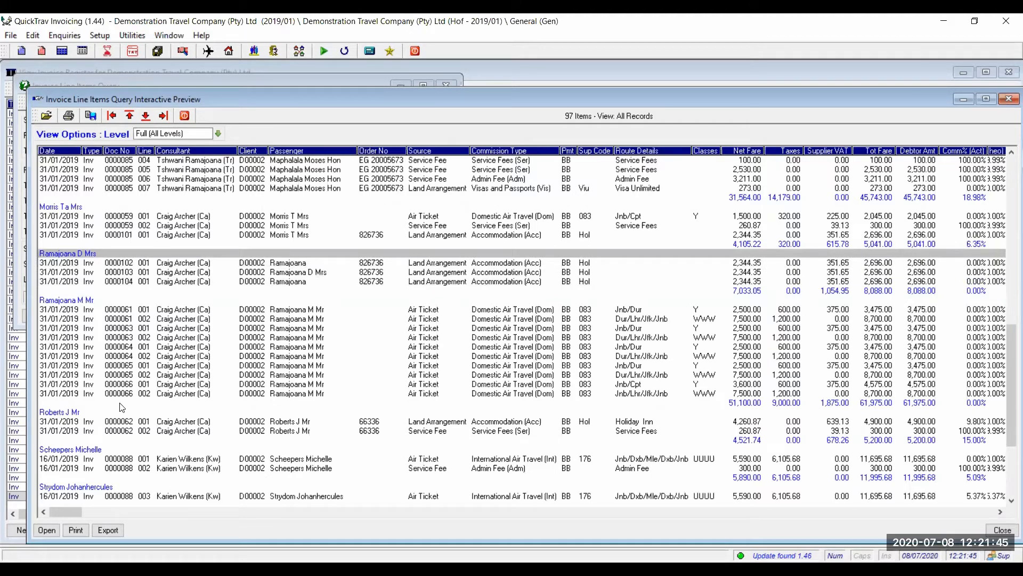
pyautogui.press('Down')
pyautogui.press('Down')
pyautogui.press('Down')
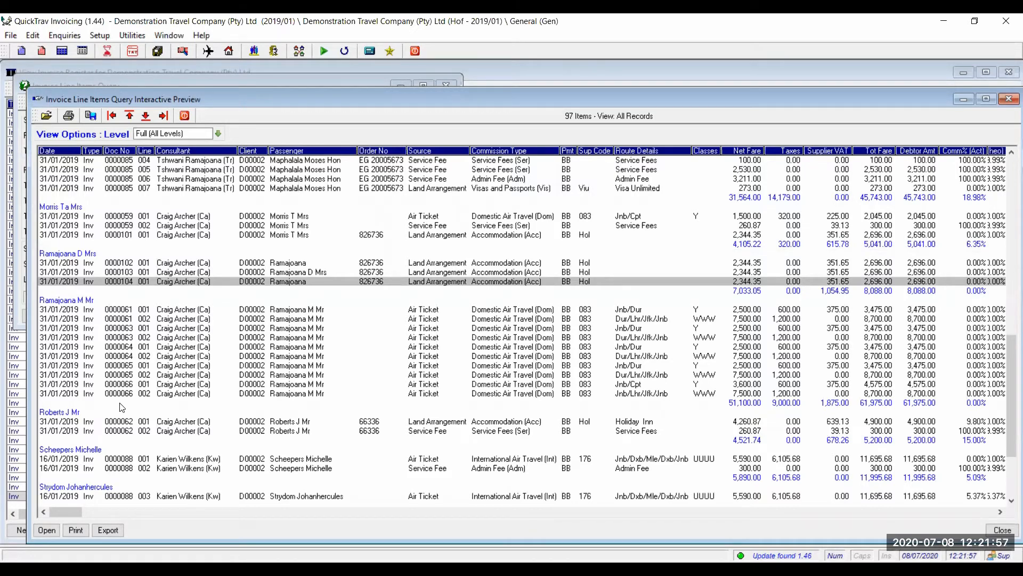
pyautogui.press('Up')
pyautogui.press('Up')
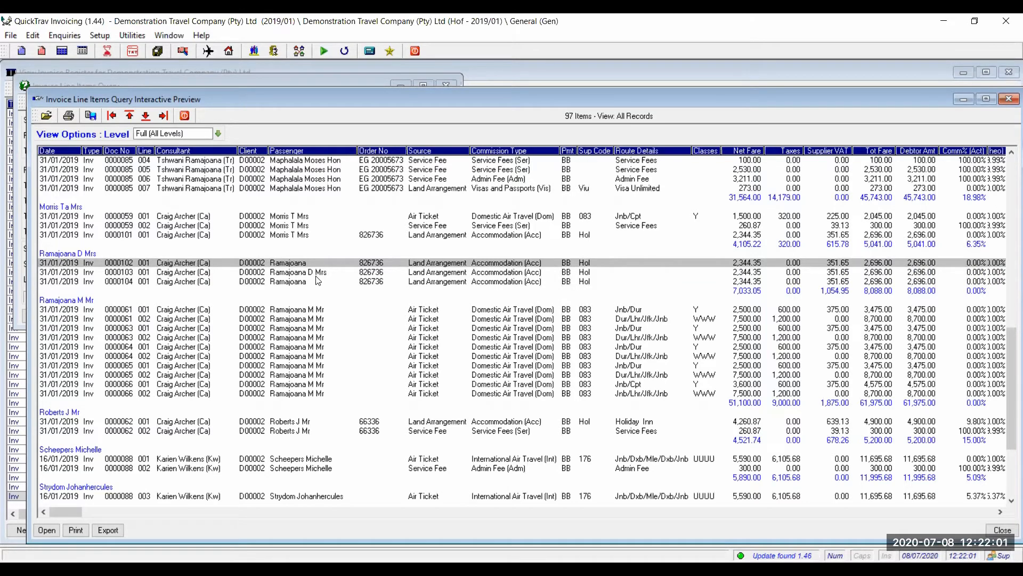
pyautogui.press('Down')
pyautogui.press('Down')
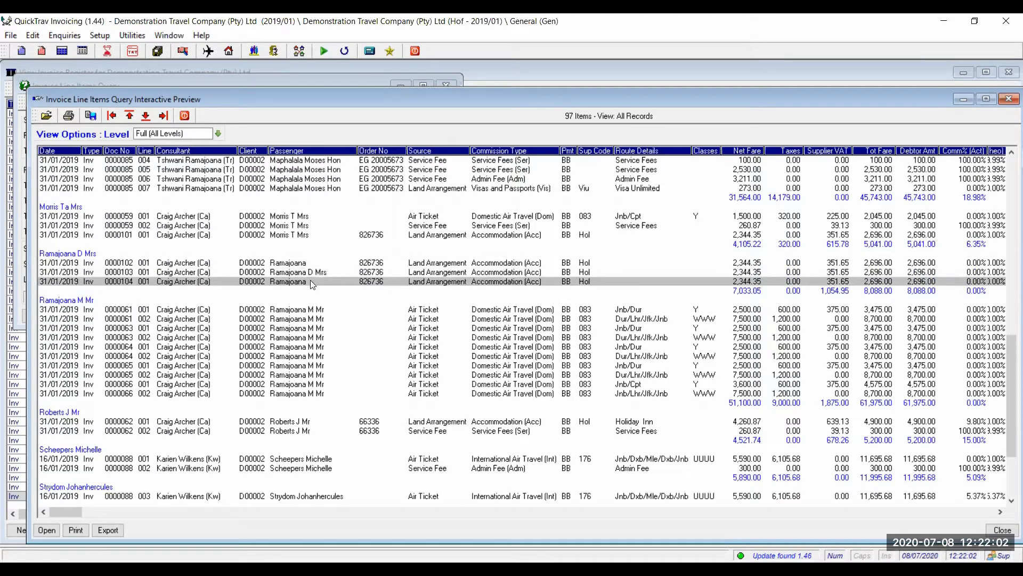
pyautogui.click(80, 254)
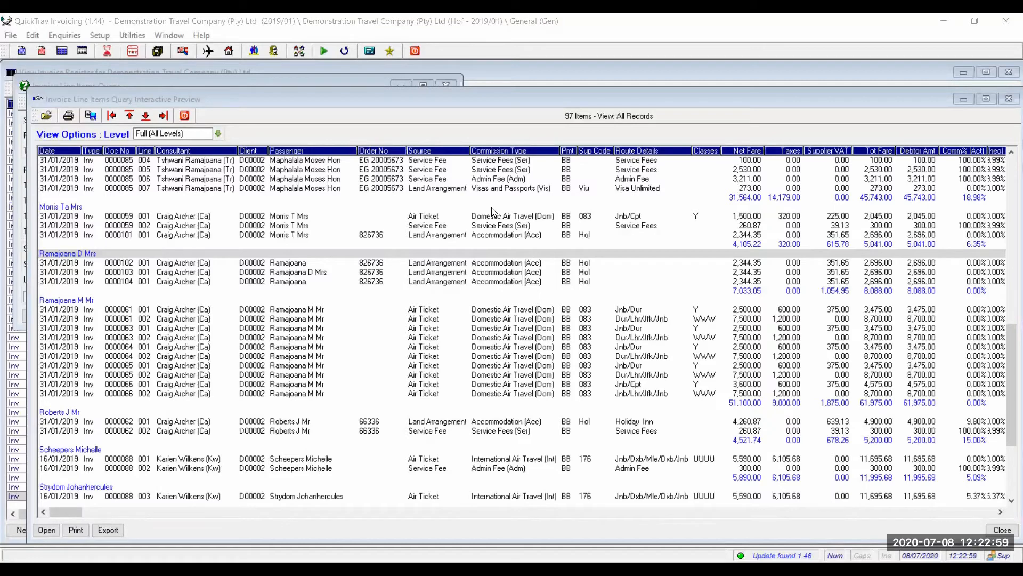
# Close the query preview and query, then open Abc Construction's corporate record at its Passengers list.
pyautogui.click(185, 115)
pyautogui.click(447, 87)
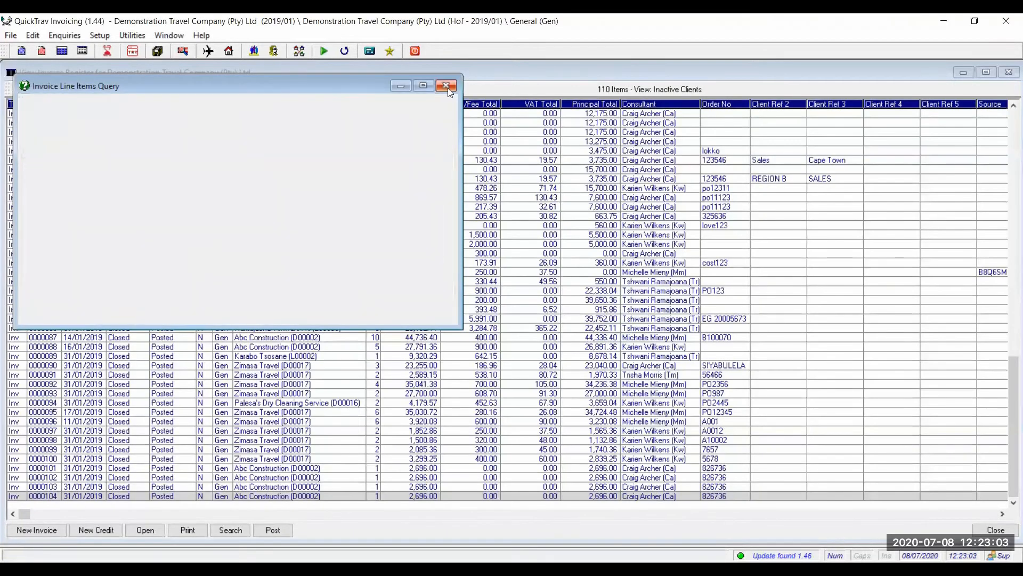
pyautogui.click(252, 53)
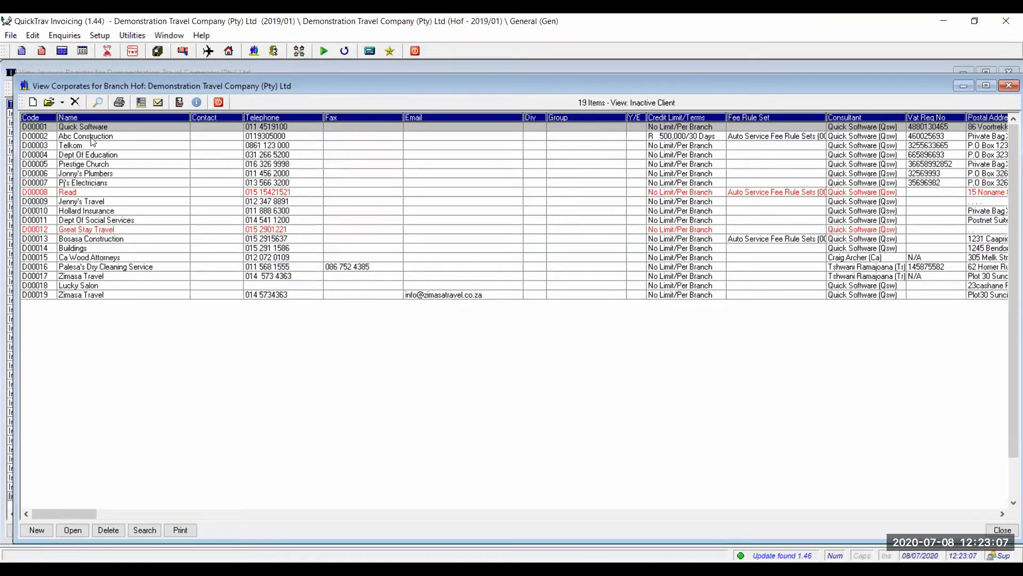
pyautogui.doubleClick(92, 139)
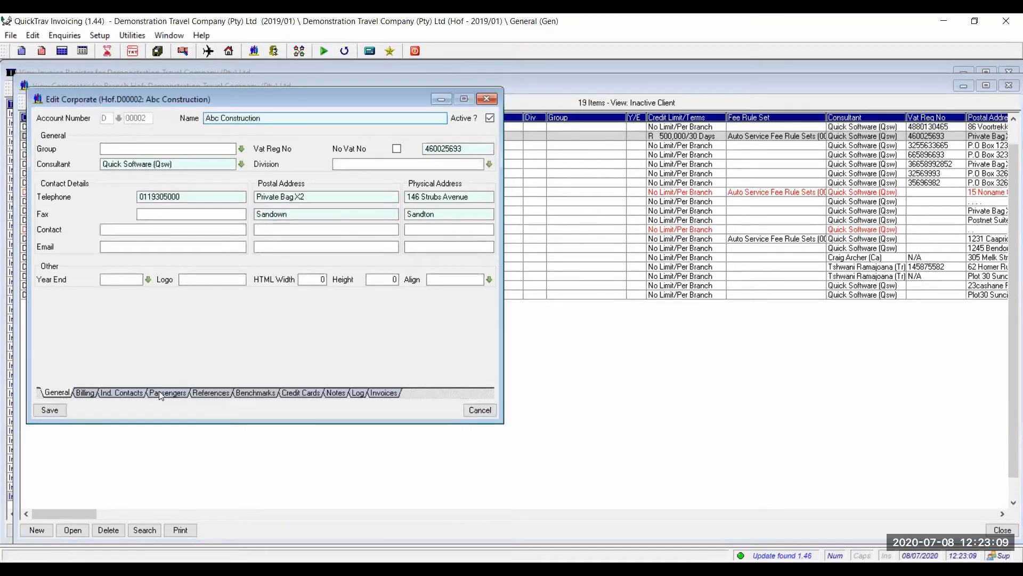
pyautogui.click(160, 392)
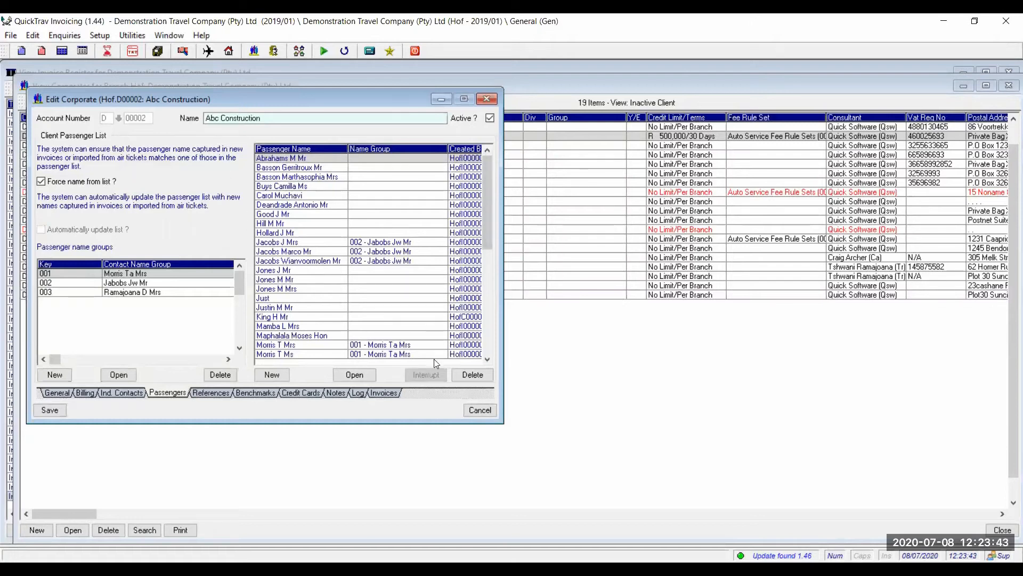
pyautogui.doubleClick(486, 358)
pyautogui.click(486, 358)
pyautogui.click(486, 358)
pyautogui.click(486, 358)
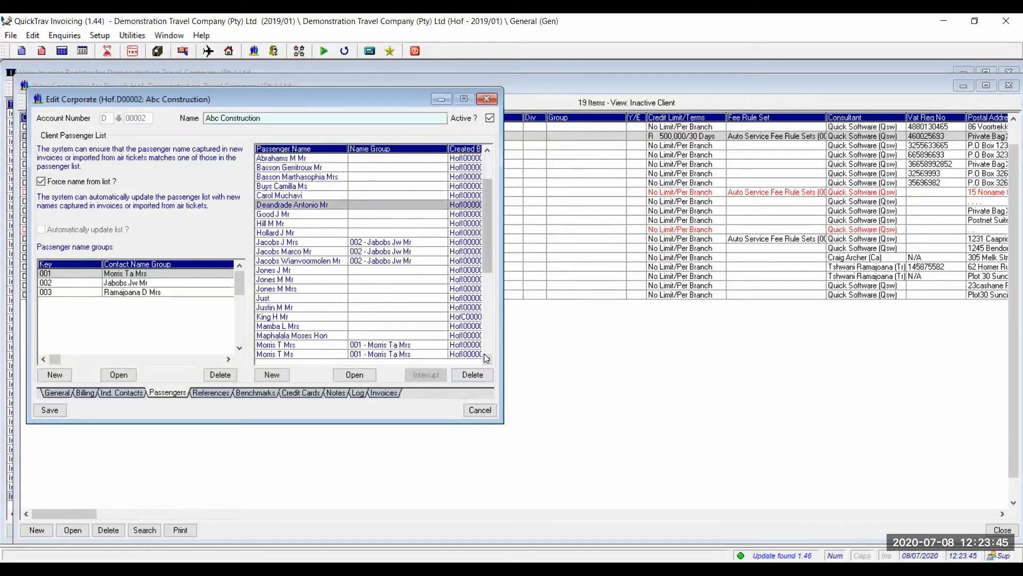
pyautogui.click(486, 358)
pyautogui.click(486, 358)
pyautogui.click(486, 358)
pyautogui.click(485, 356)
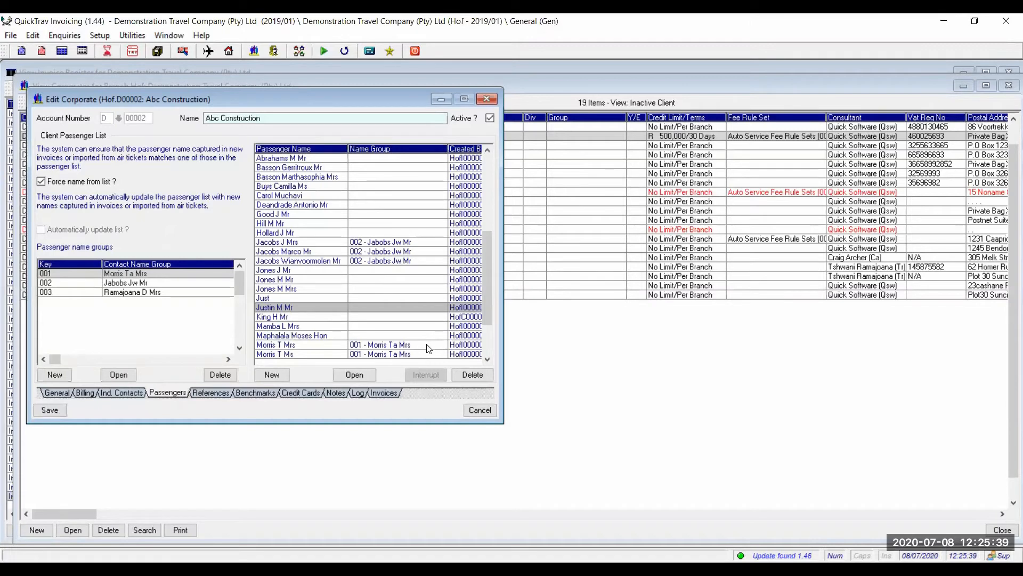
pyautogui.click(421, 288)
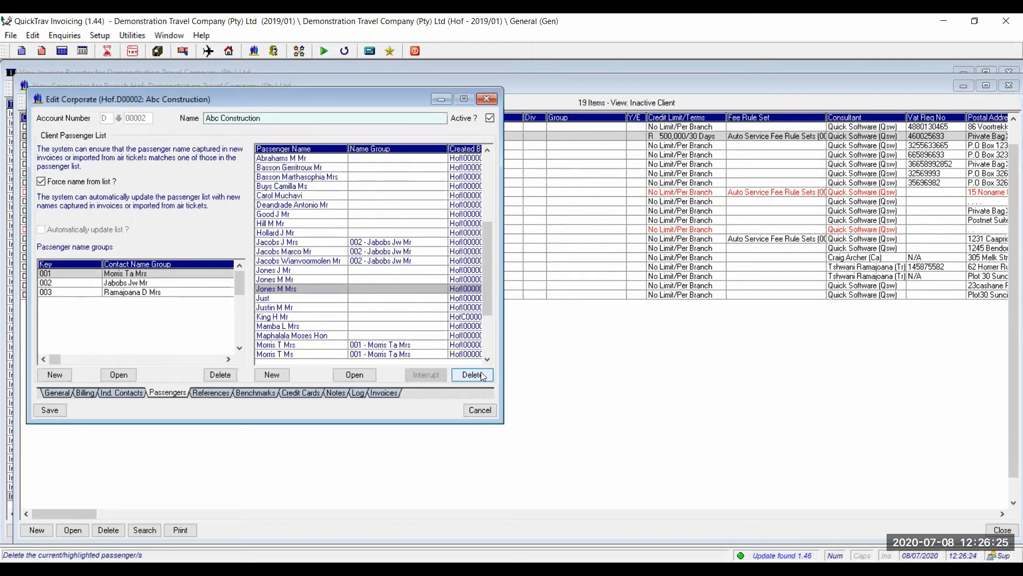
pyautogui.click(866, 26)
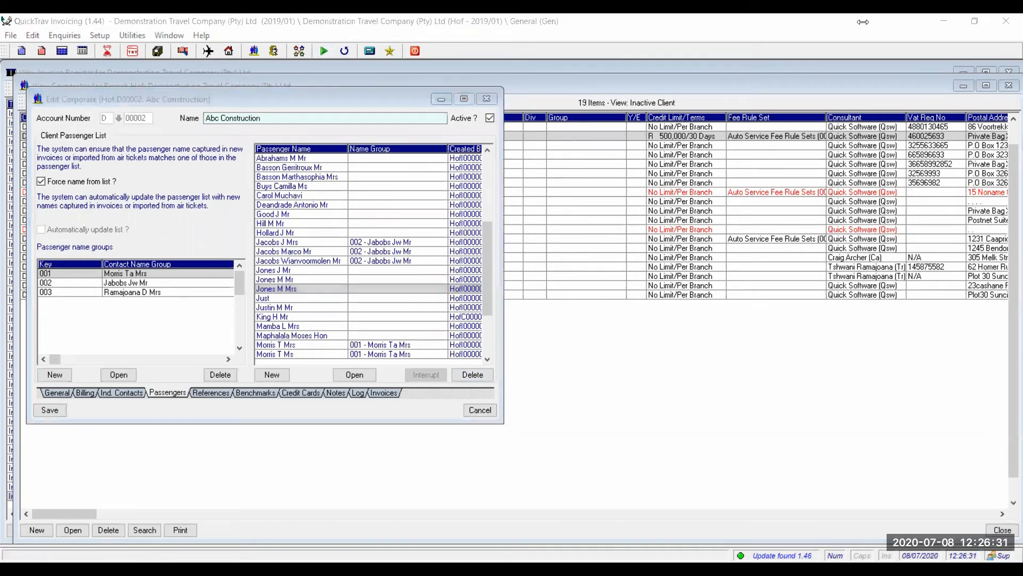